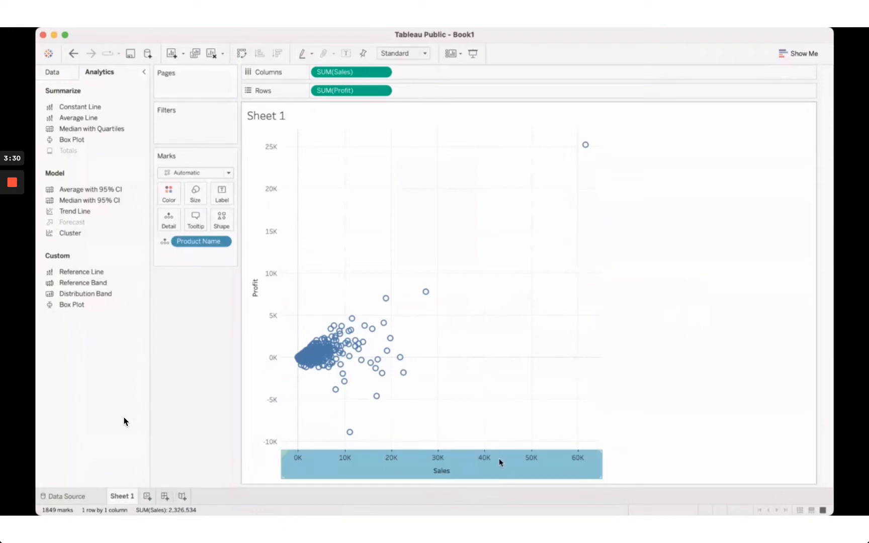
Bring up the Sales axis settings on the Sales-versus-Profit scatter plot
double_click(499, 458)
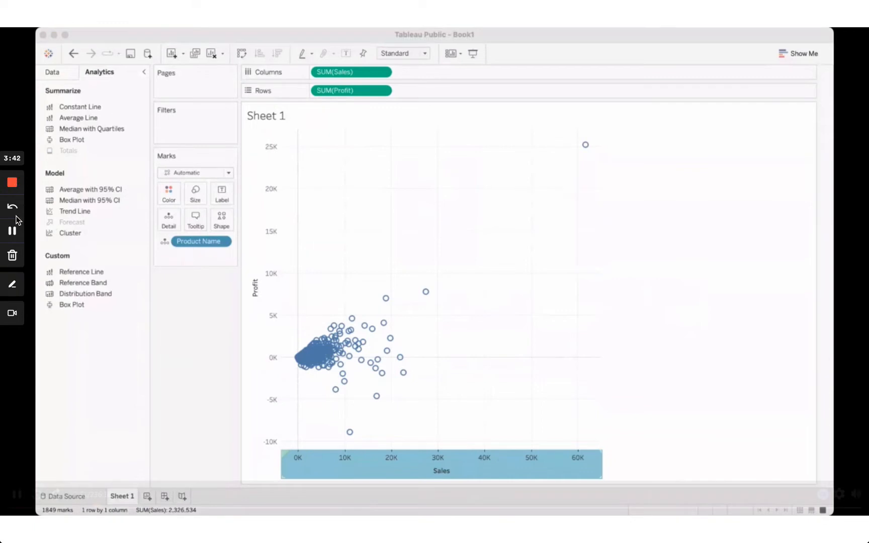
Begin adding average lines to the scatter plot from the left-side pane
click(13, 231)
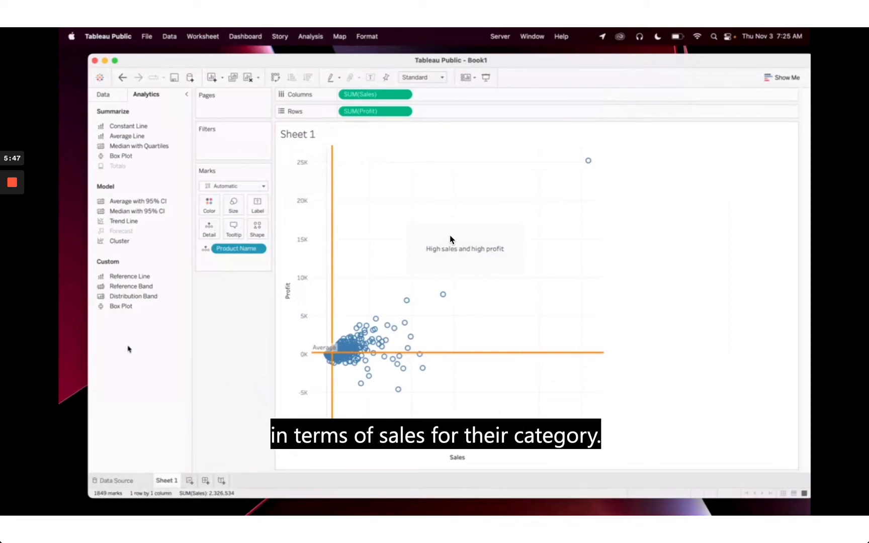
Rename Sheet 1 to 'Scatter Plot' and add a new blank Sheet 2
double_click(166, 480)
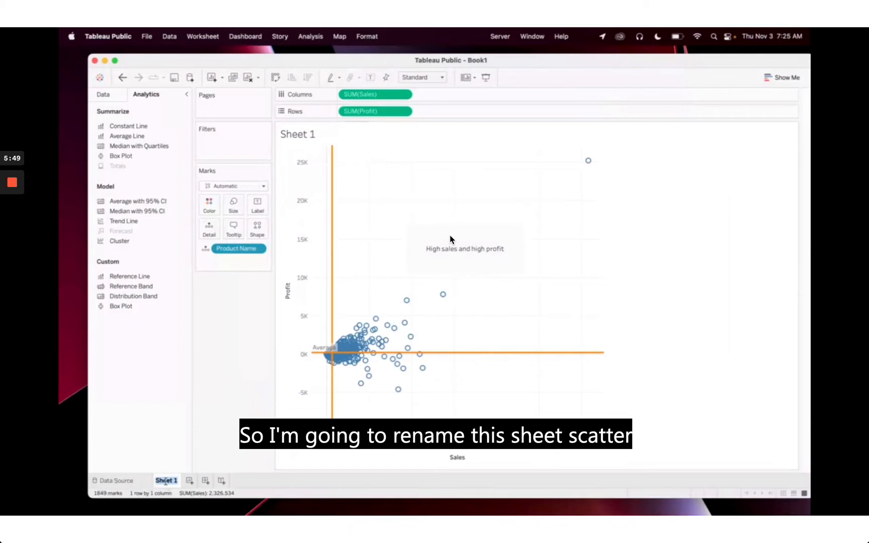
text(Scatter Plot)
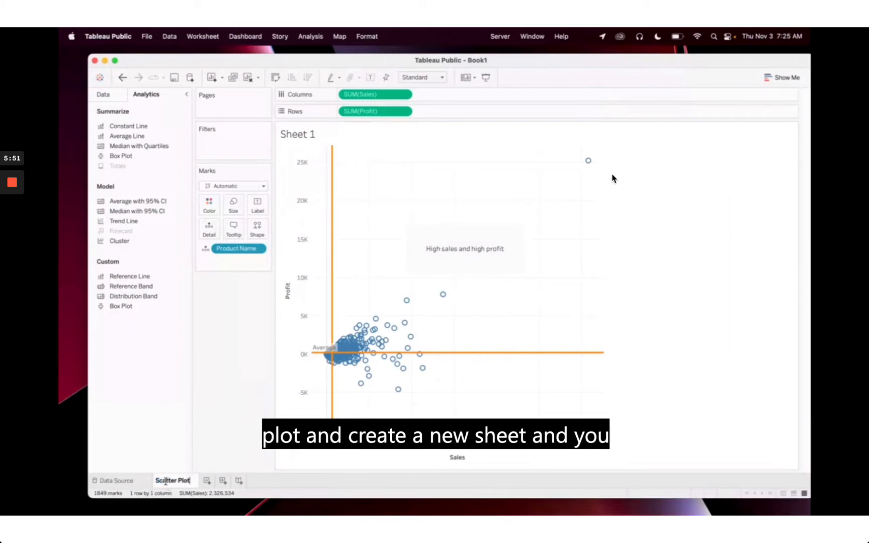
key(Return)
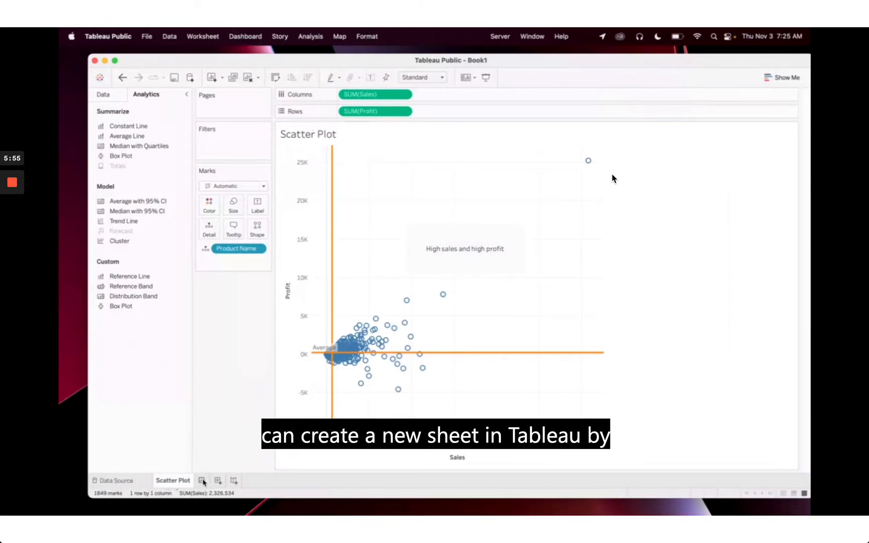
click(202, 481)
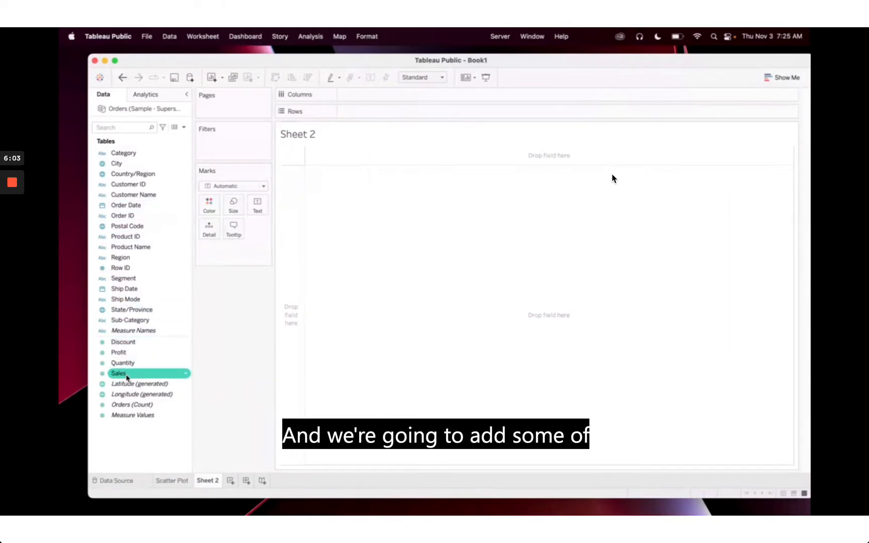
Plot SUM(Sales) as horizontal bars split by Category and Sub-Category
drag(126, 375, 369, 103)
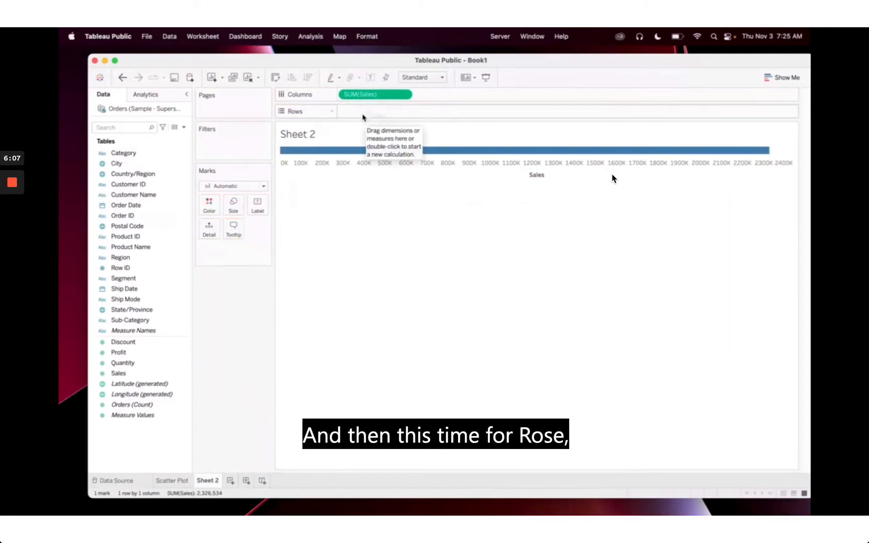
click(164, 156)
double_click(164, 156)
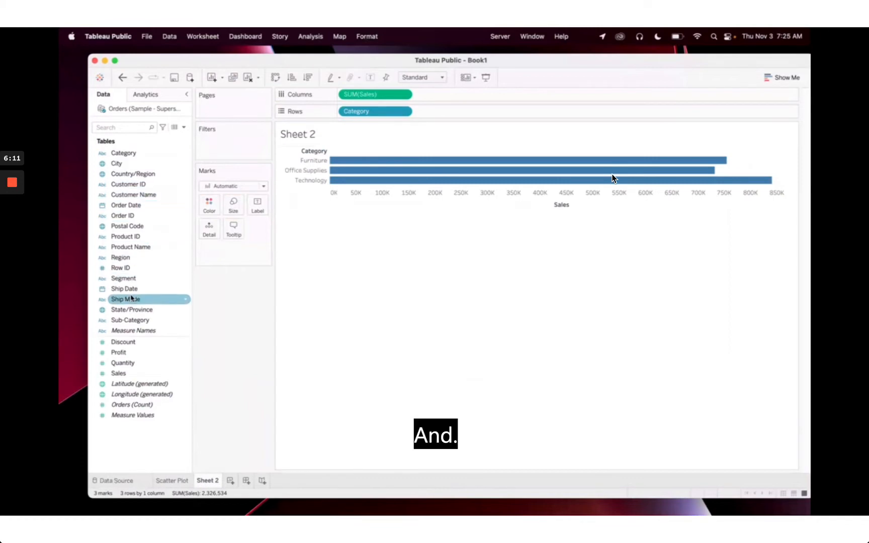
double_click(129, 322)
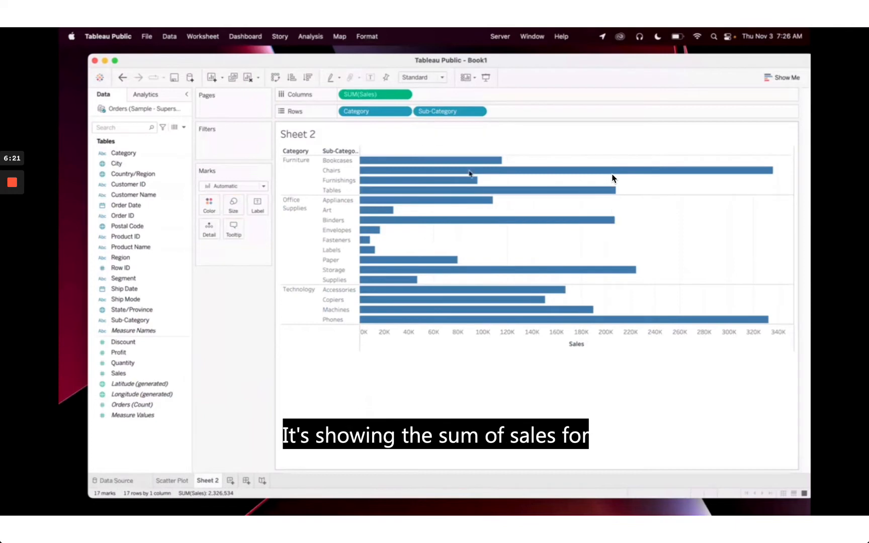
mouse_move(369, 167)
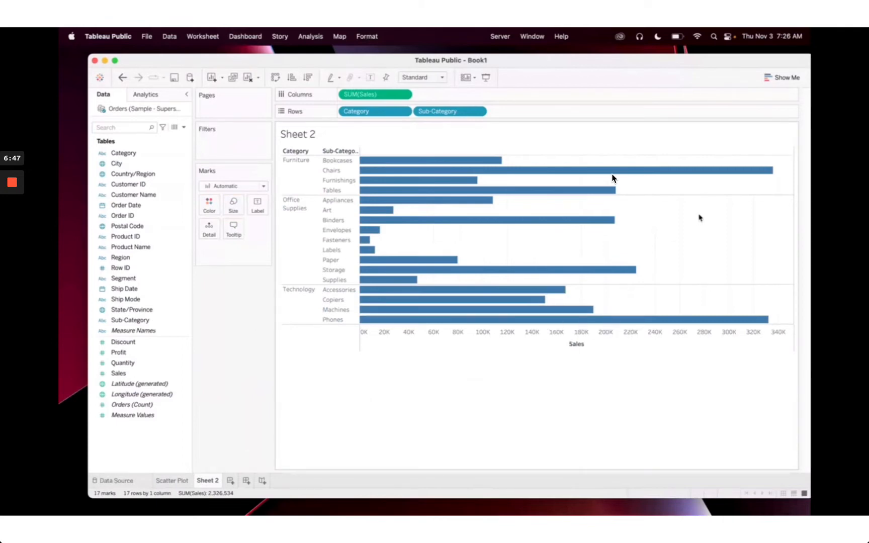
Add a Reference Line from the Analytics pane, scoped per pane for each category
click(146, 96)
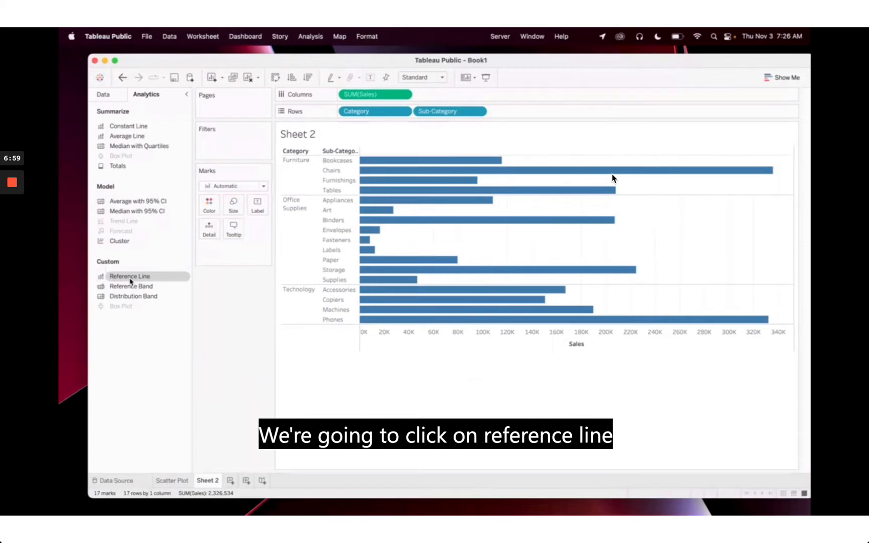
drag(133, 280, 359, 201)
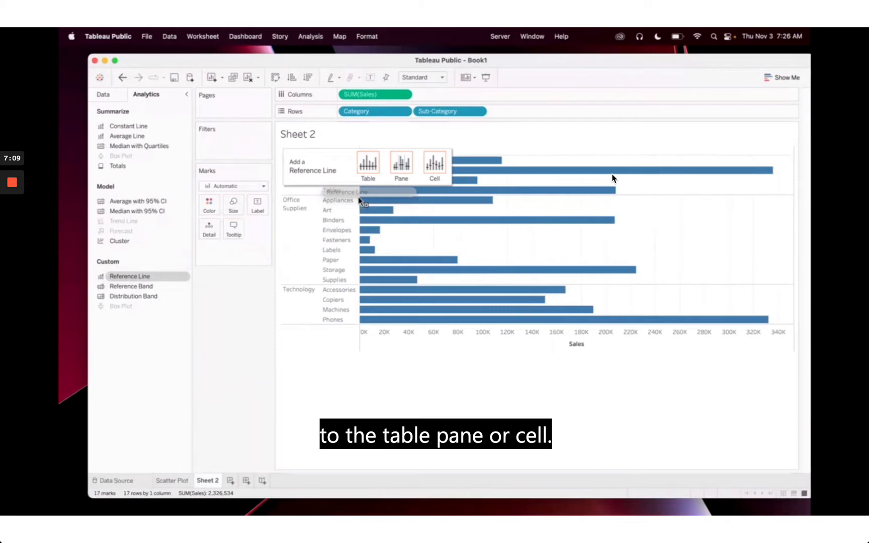
drag(359, 201, 401, 173)
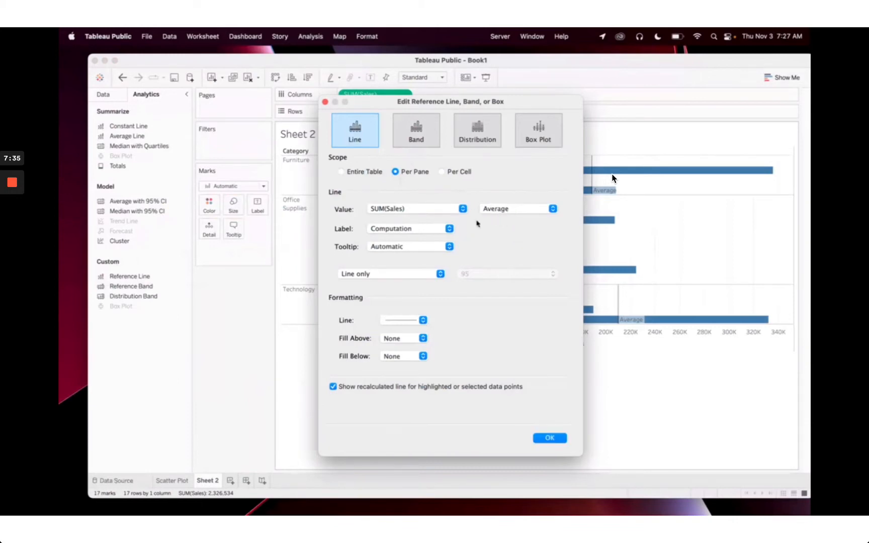
Format the reference line orange with a thicker line weight
click(402, 322)
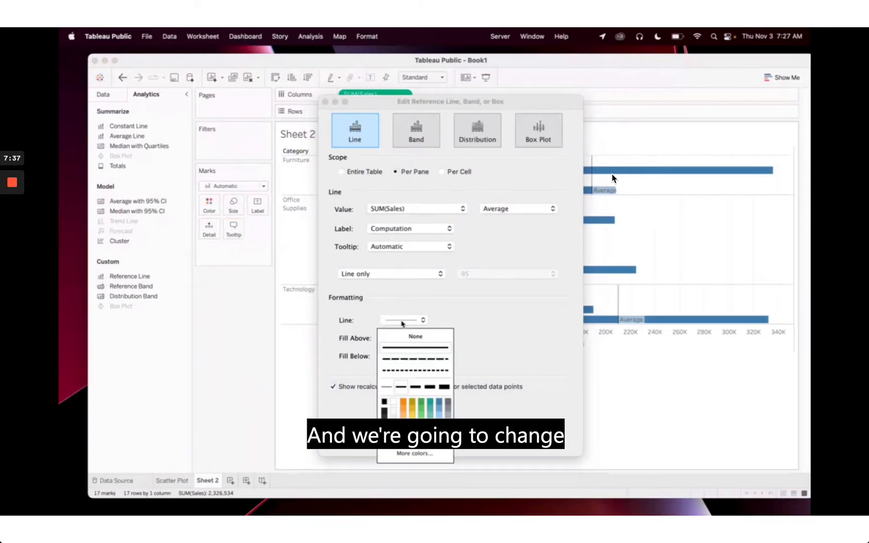
click(404, 405)
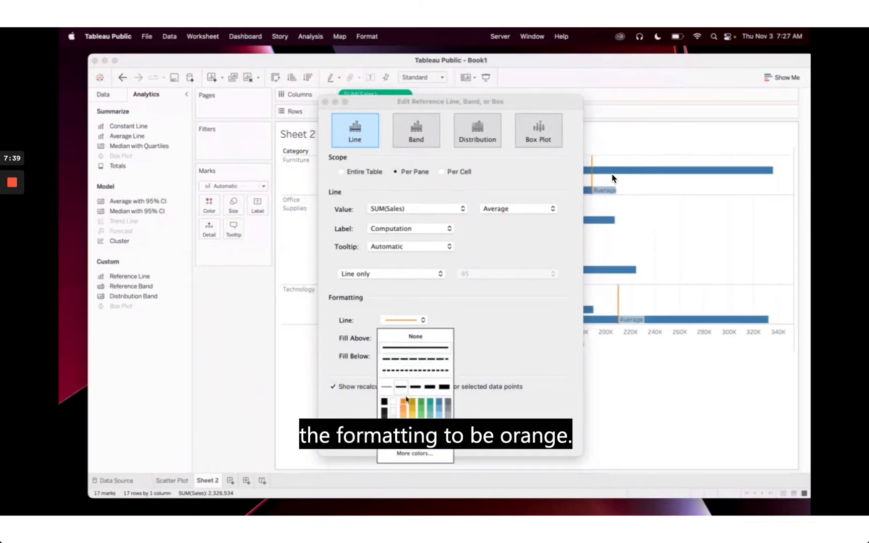
click(420, 389)
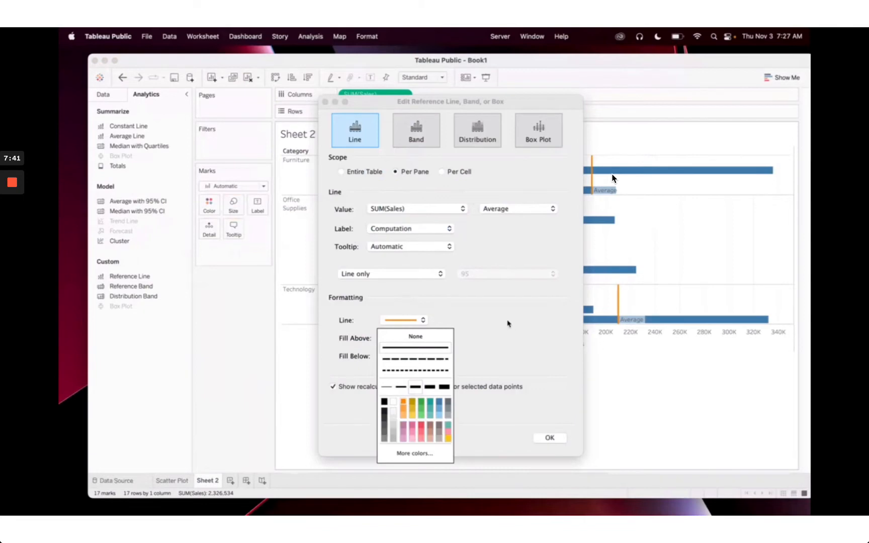
click(503, 326)
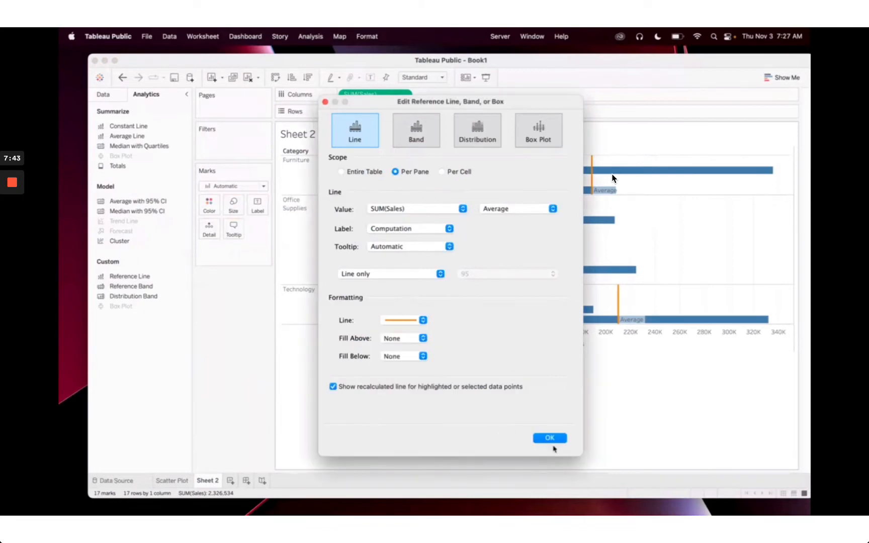
Apply the per-category average lines and compare bars, e.g. Office Supplies averaging 81,321
click(551, 438)
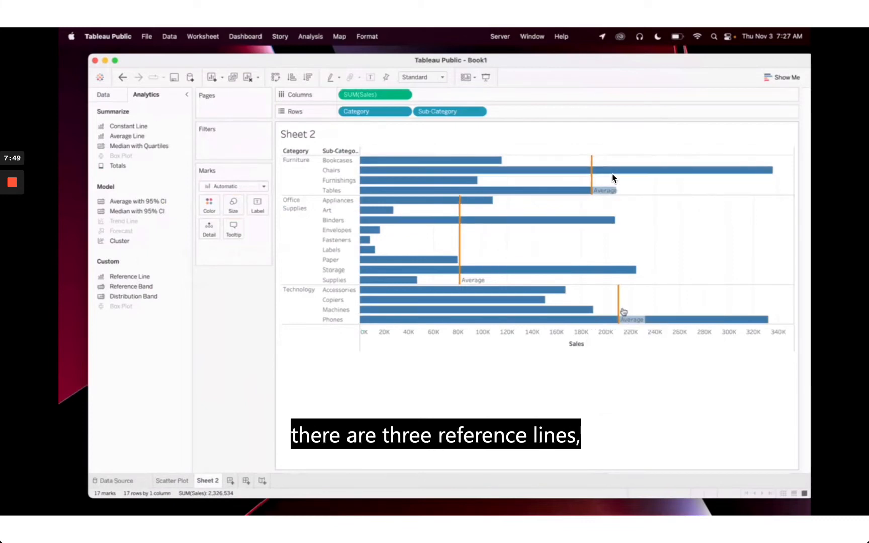
mouse_move(593, 160)
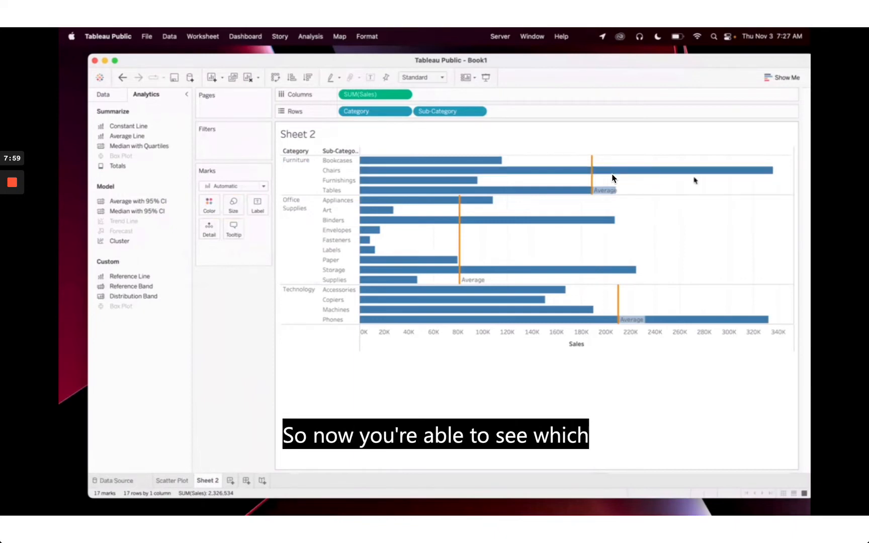
mouse_move(613, 178)
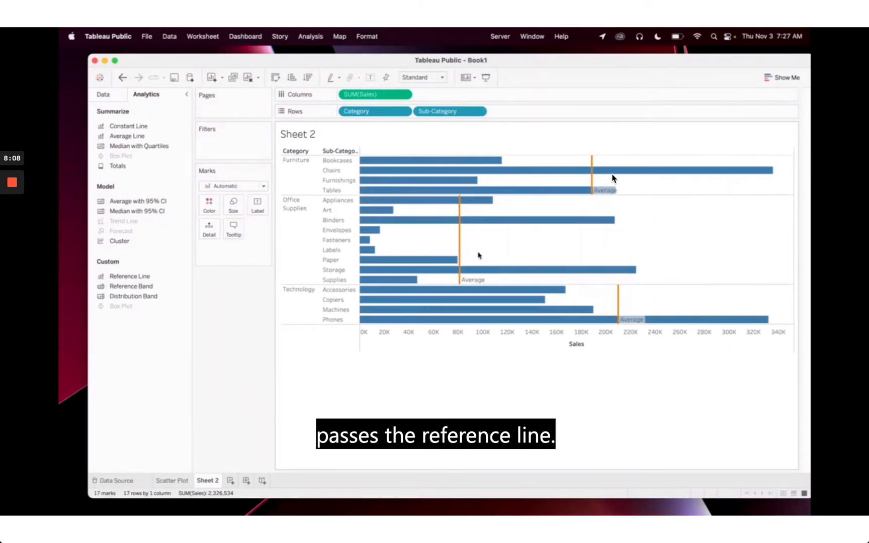
mouse_move(562, 221)
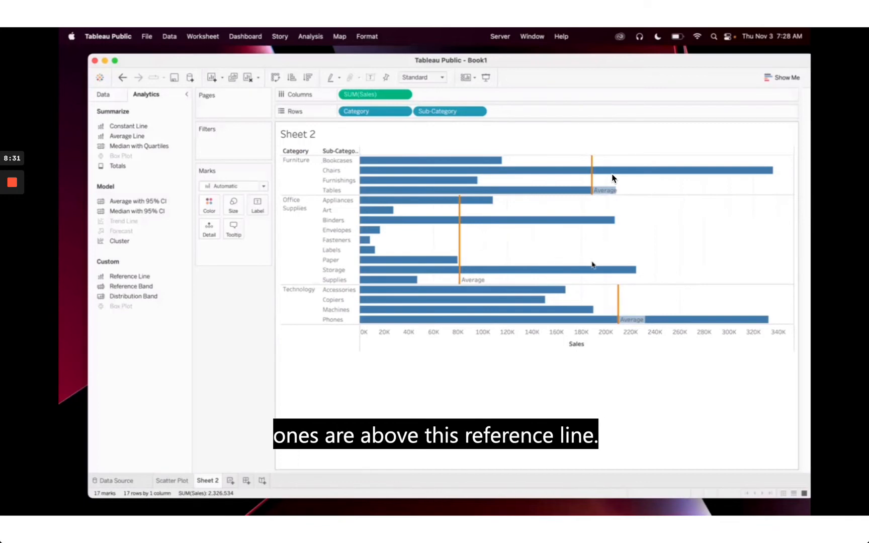
mouse_move(12, 183)
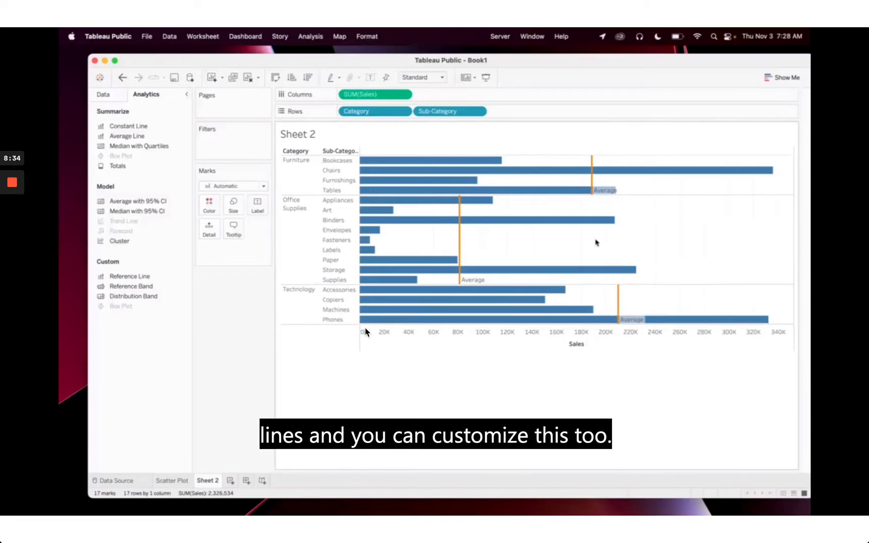
Change the Furniture reference line's value from Average to Constant (8,532.24)
click(592, 179)
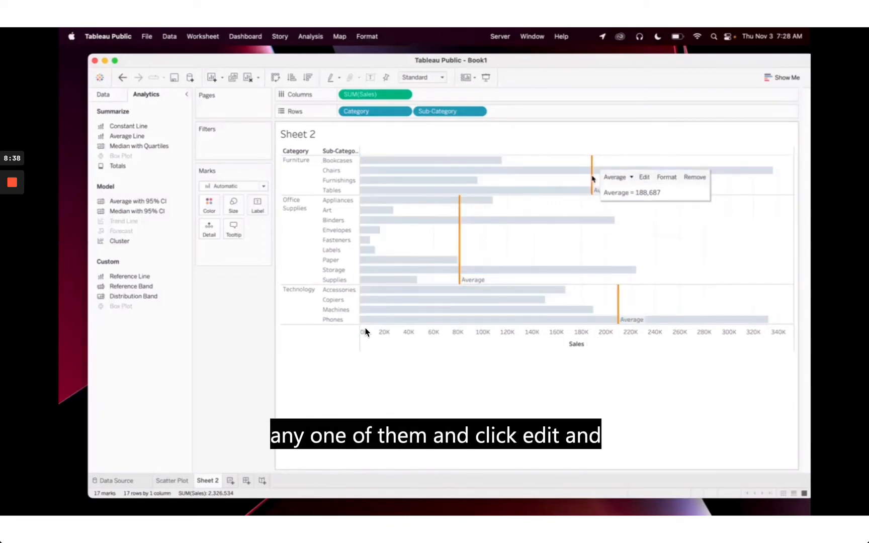
click(644, 177)
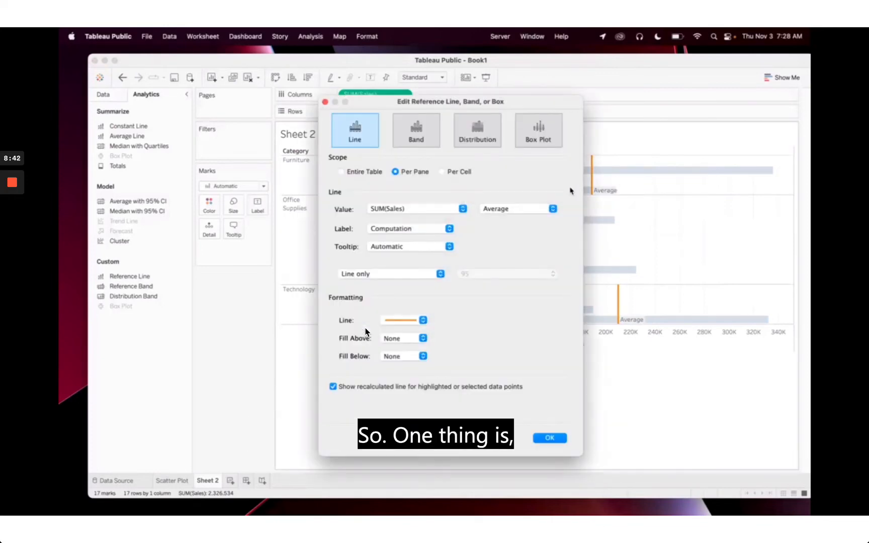
click(494, 212)
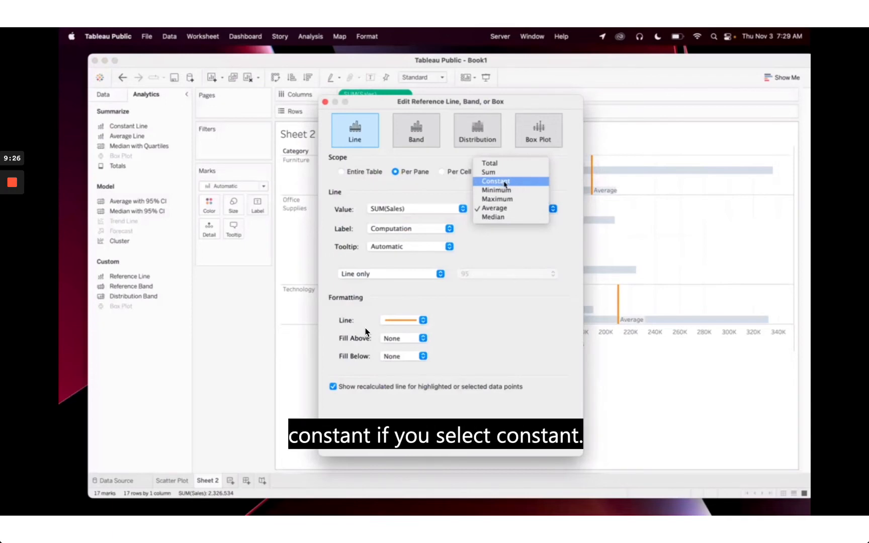
click(505, 184)
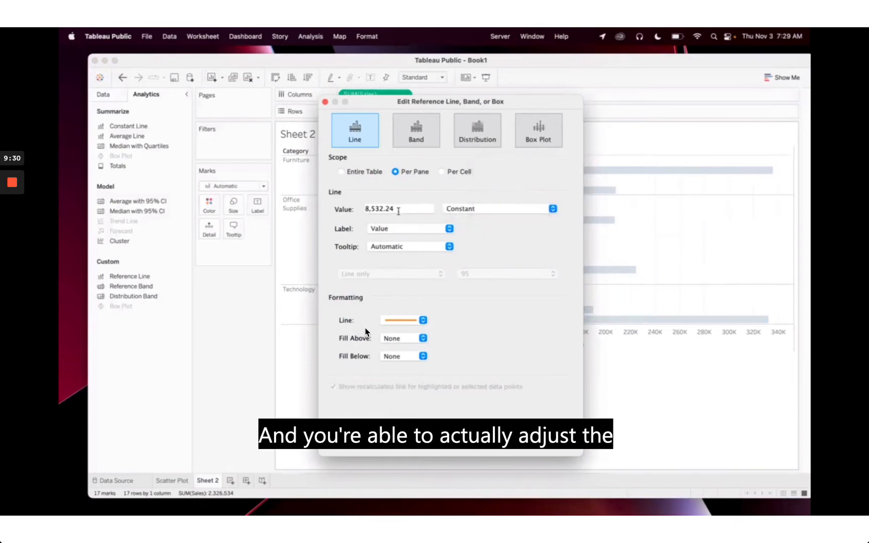
Set the line to constant 100,000, custom label 'Sales Goal', scope Entire Table
drag(398, 211, 356, 211)
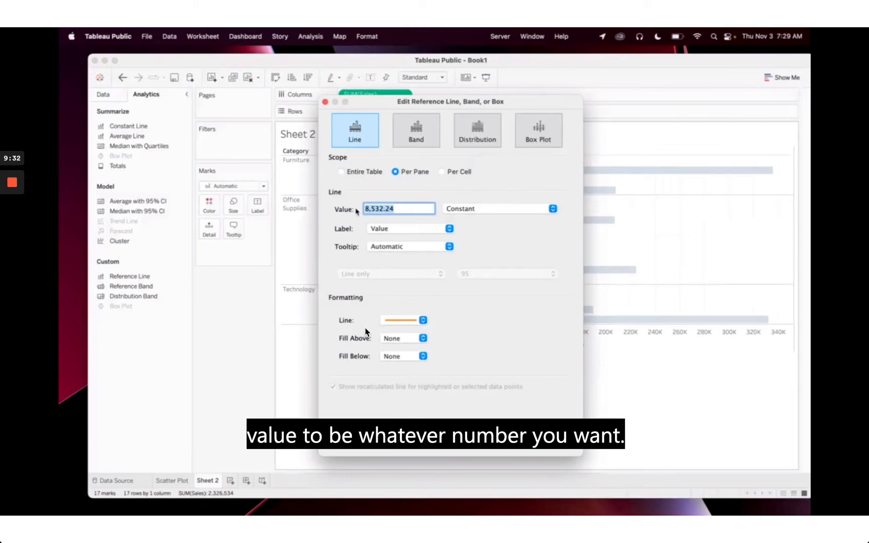
text(100)
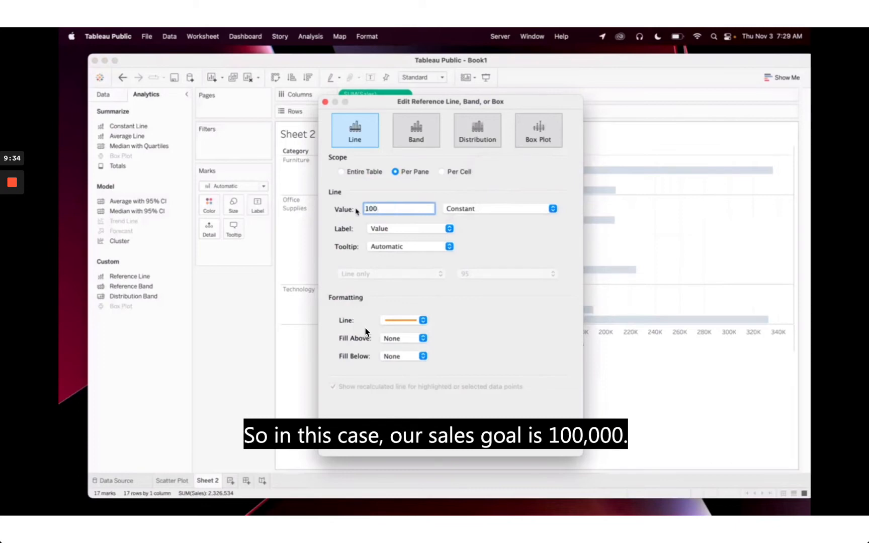
text(000)
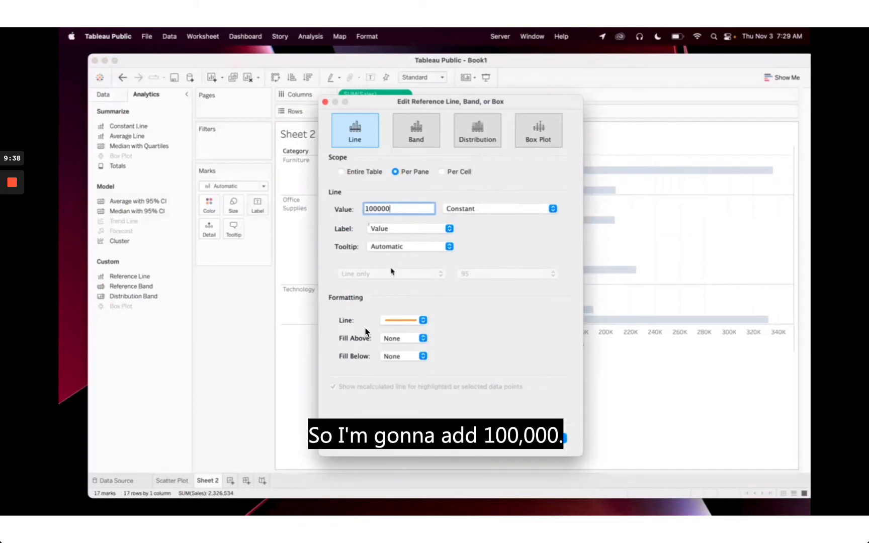
click(444, 231)
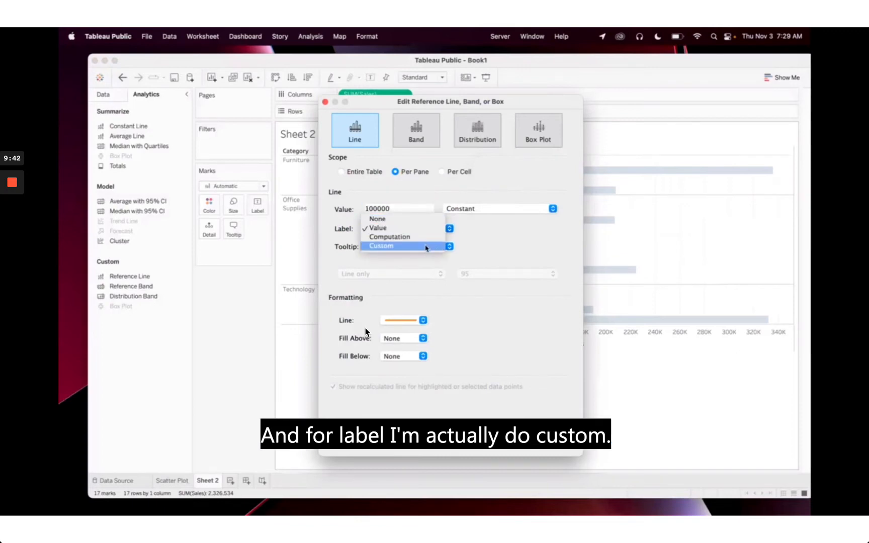
click(426, 247)
click(489, 231)
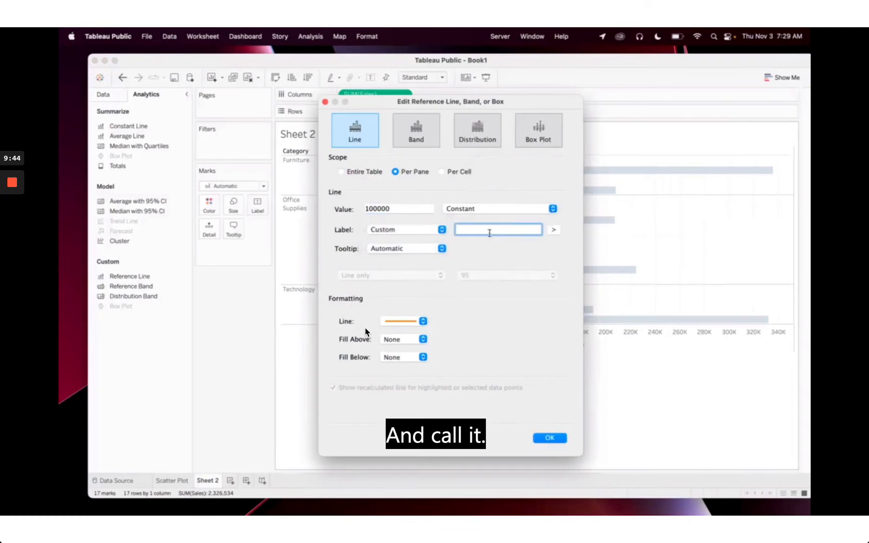
text(Sales Goal)
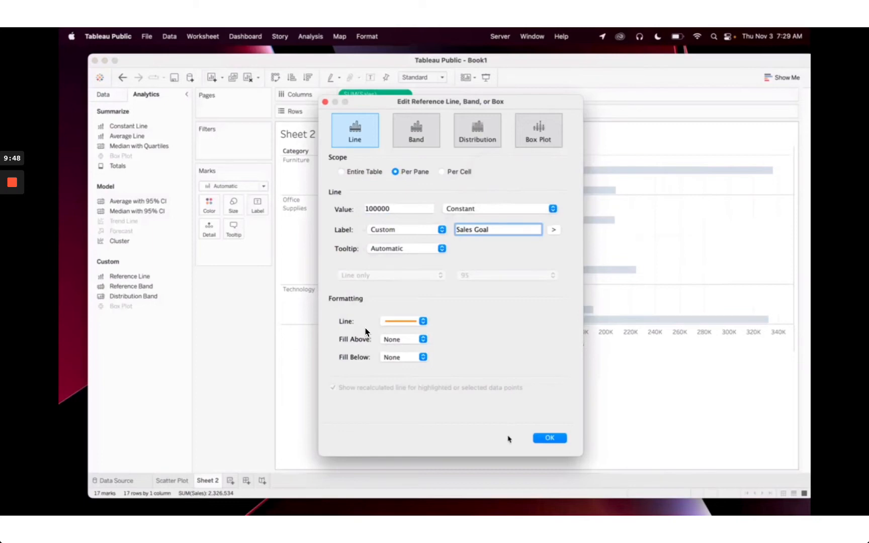
click(342, 172)
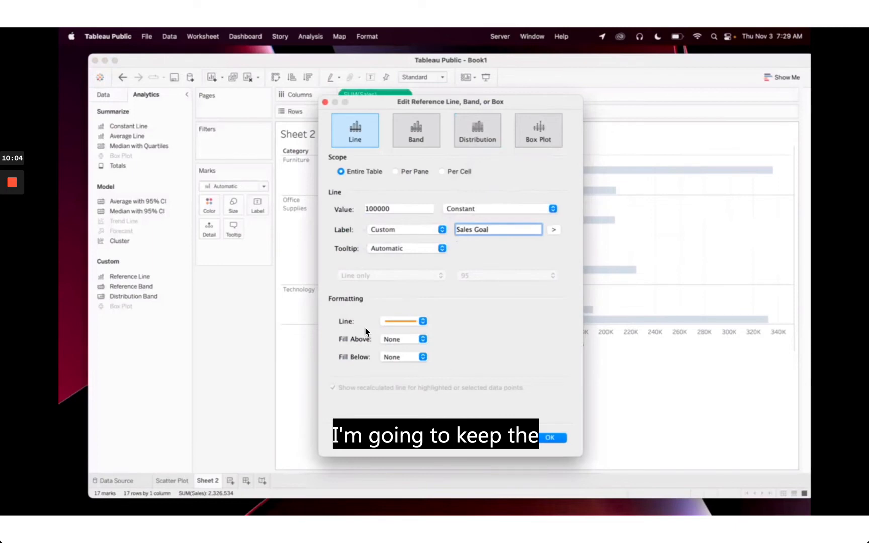
click(551, 438)
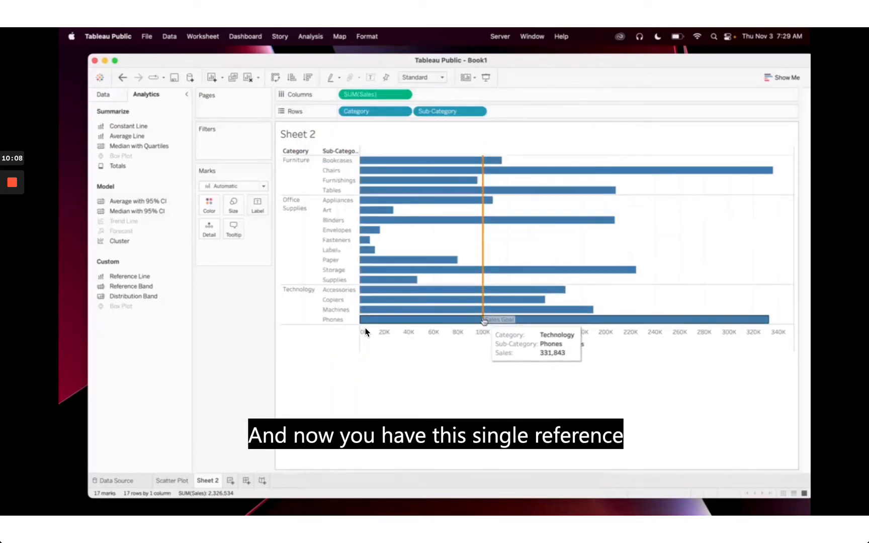
mouse_move(482, 258)
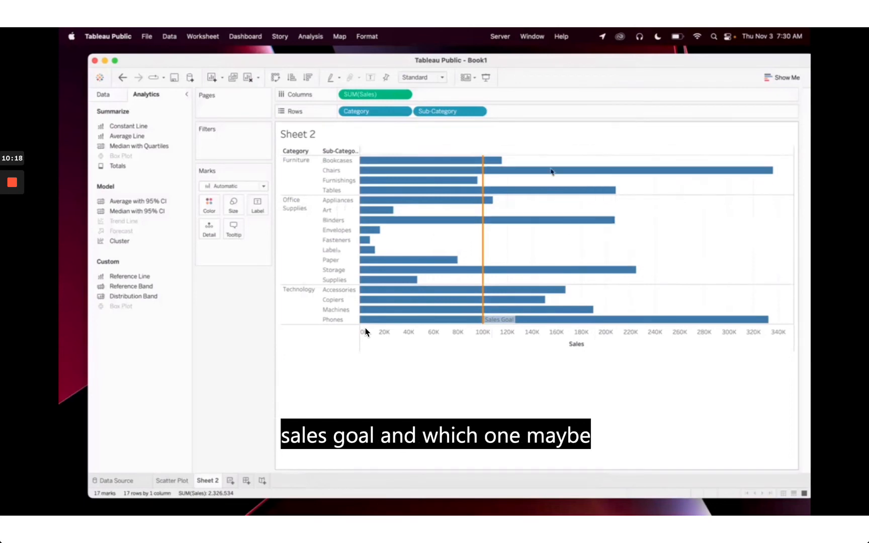
mouse_move(464, 182)
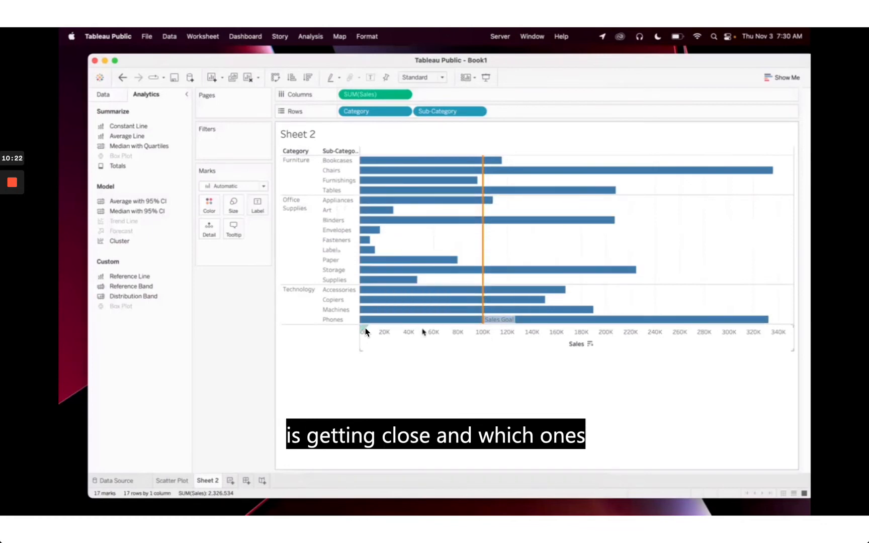
mouse_move(416, 199)
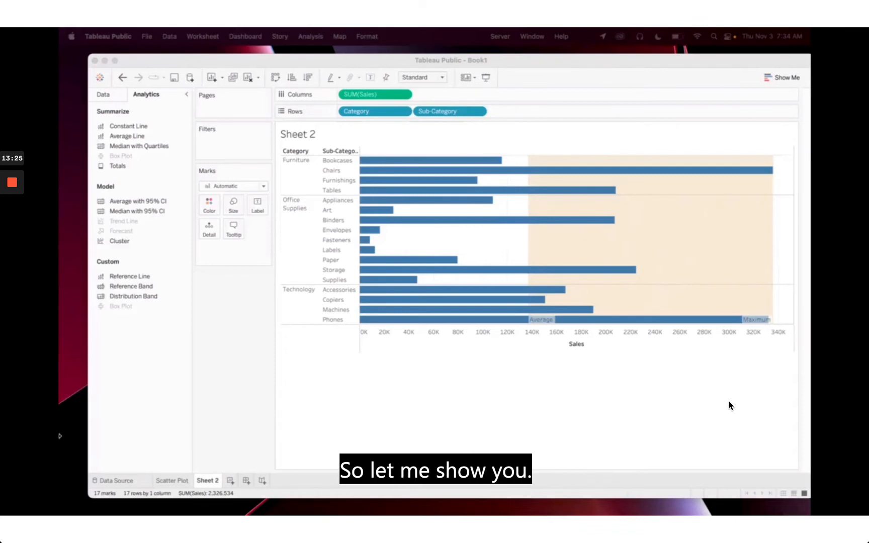
Add Sheet 3, glance back at the Sheet 2 bar chart, then return to Sheet 3
click(229, 481)
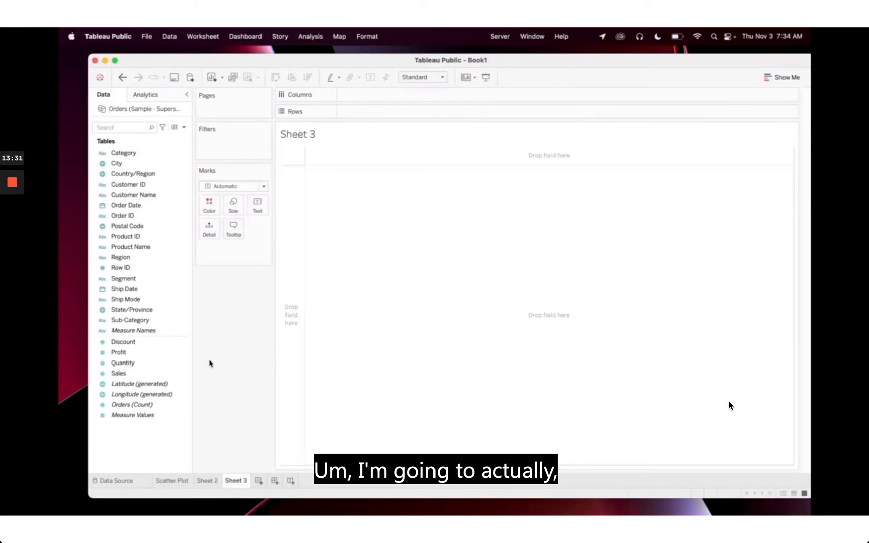
click(208, 480)
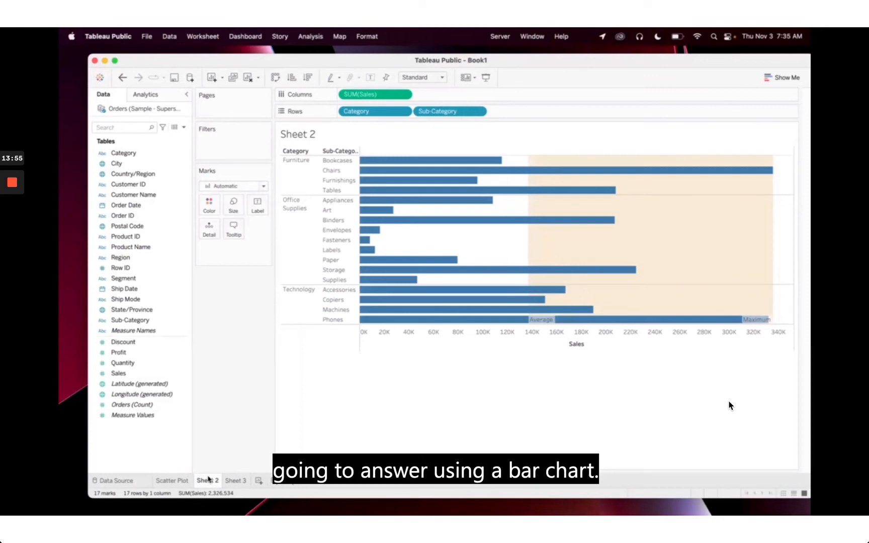
click(236, 481)
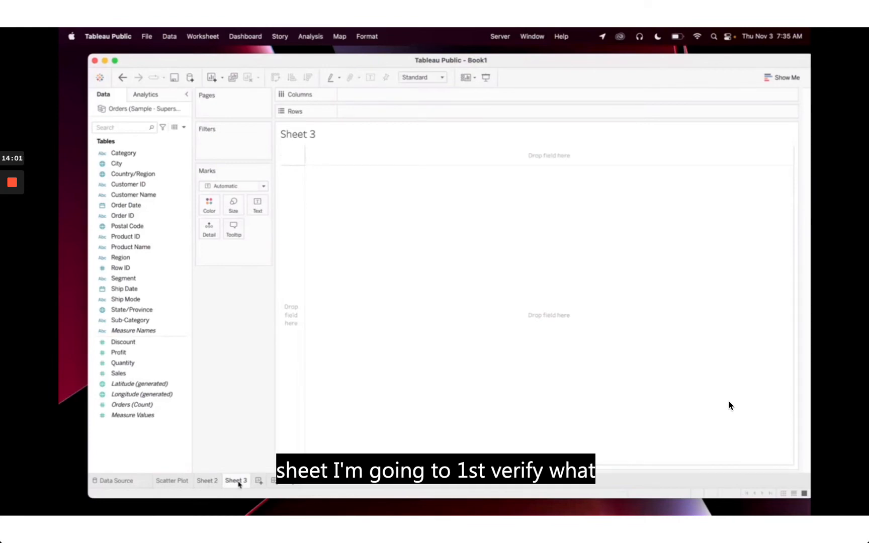
click(127, 206)
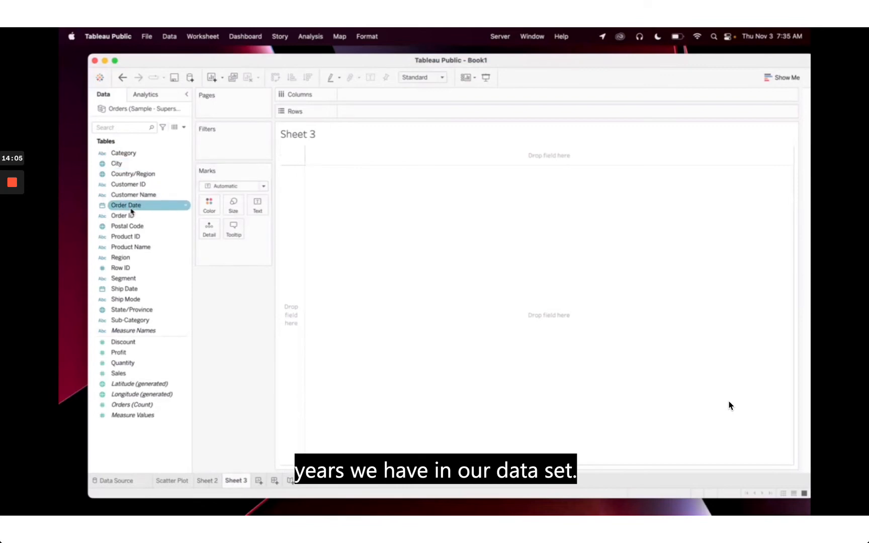
click(130, 210)
double_click(131, 210)
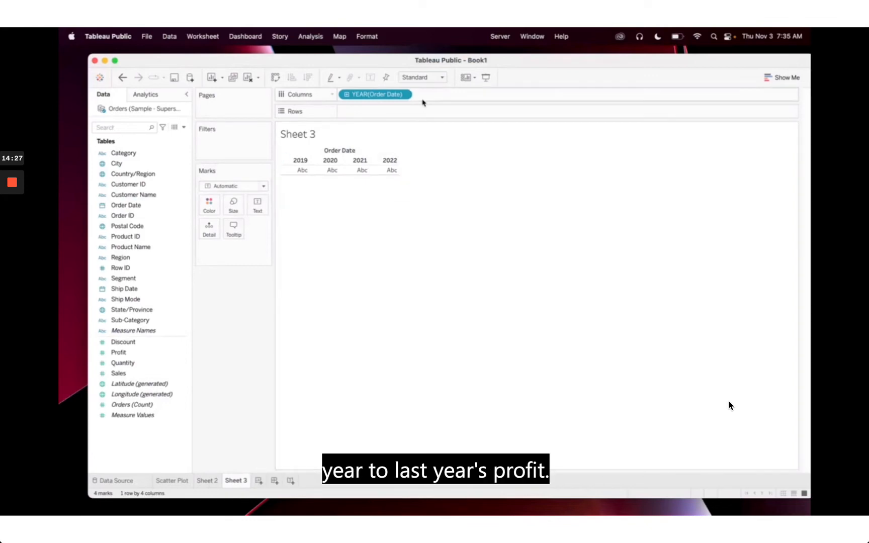
click(404, 94)
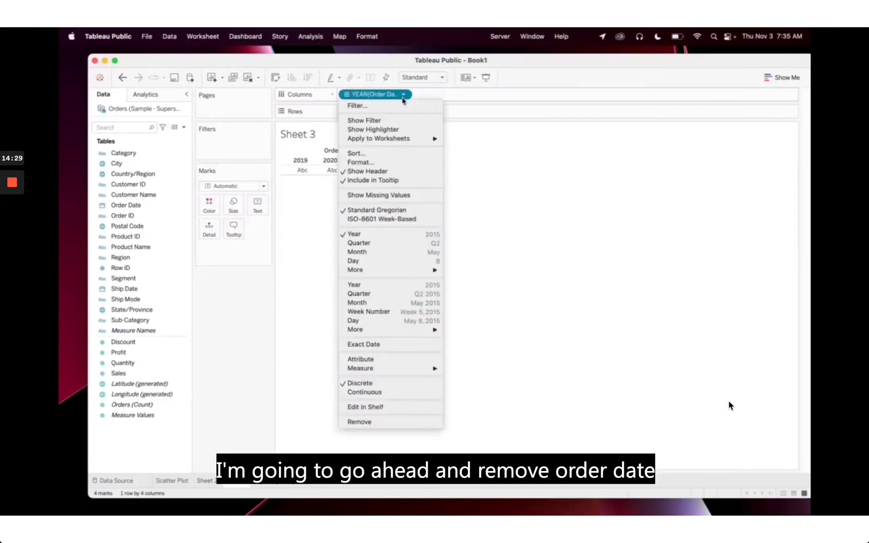
click(352, 422)
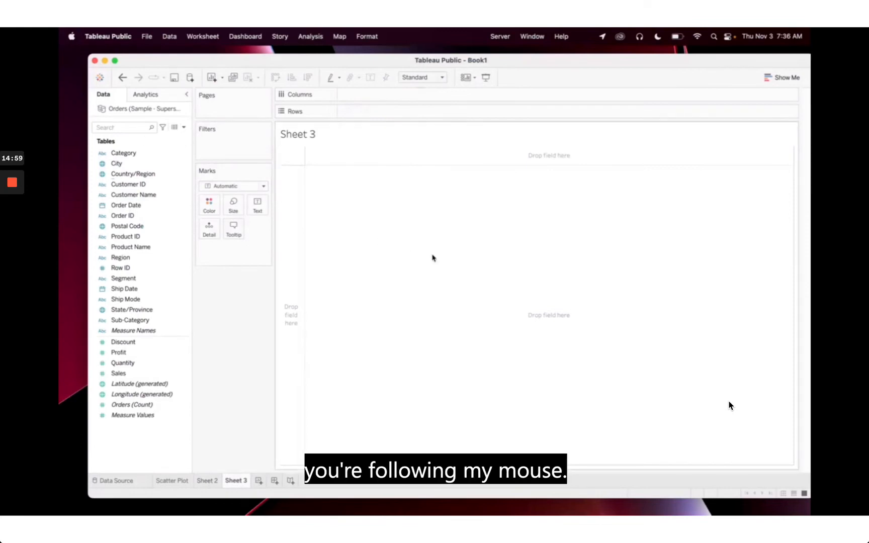
Create a calculated field named '2022 Profit' and enlarge its editor
click(182, 129)
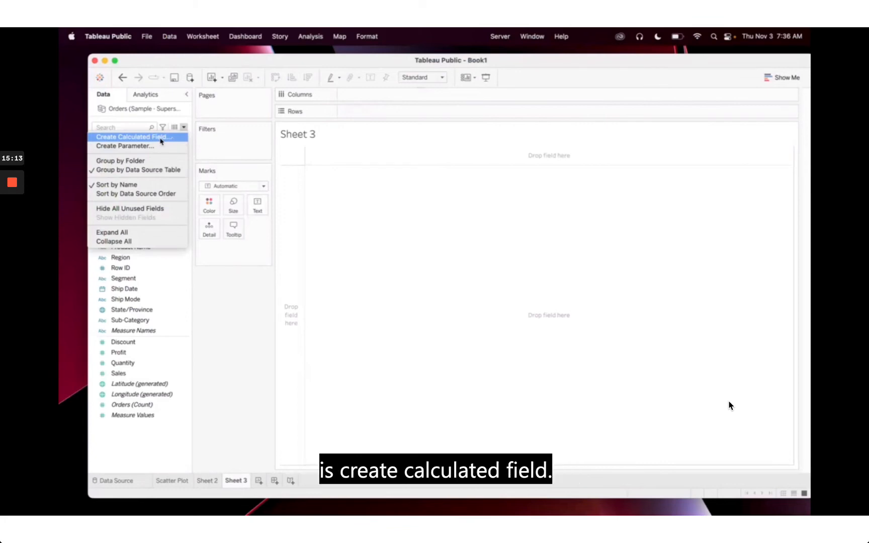
click(160, 138)
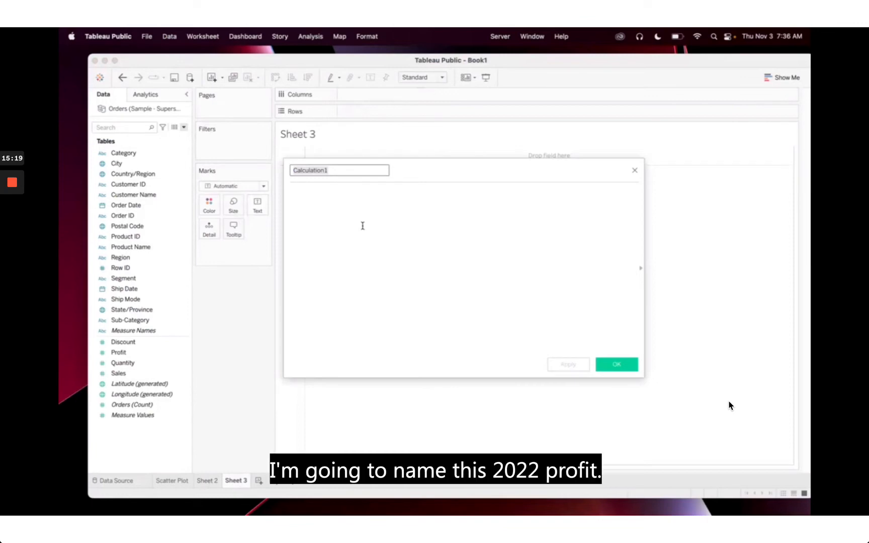
text(2022 Profit)
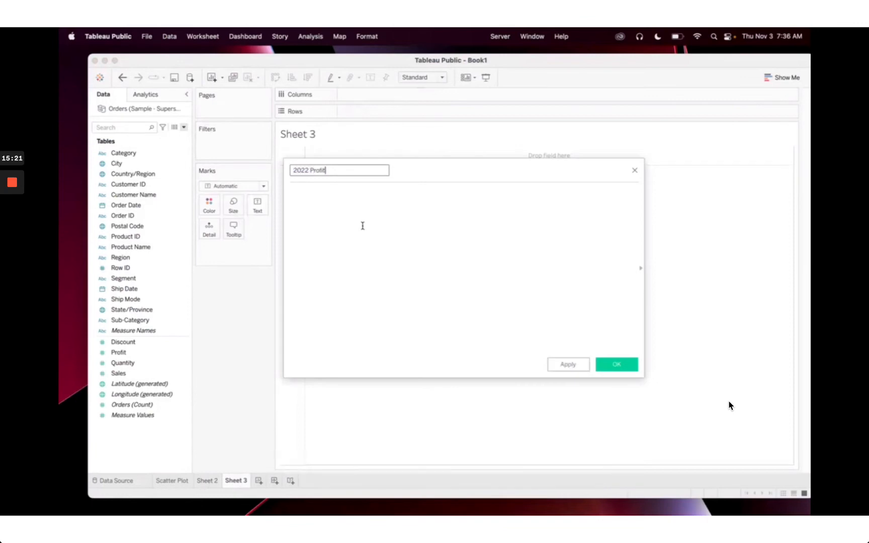
drag(284, 159, 210, 116)
click(278, 166)
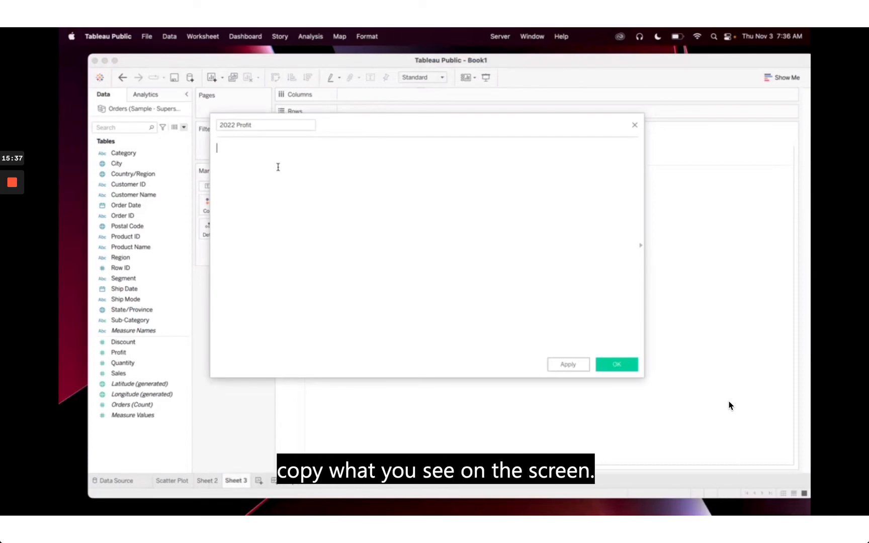
Enter the formula IF YEAR([Order Date]) = 2022 THEN [Profit] END and save it
text(IF)
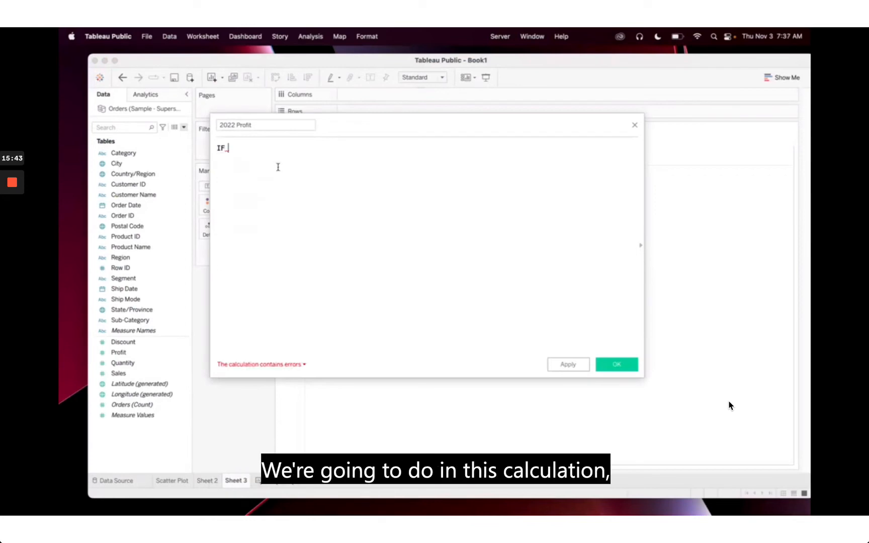
text(YEAR)
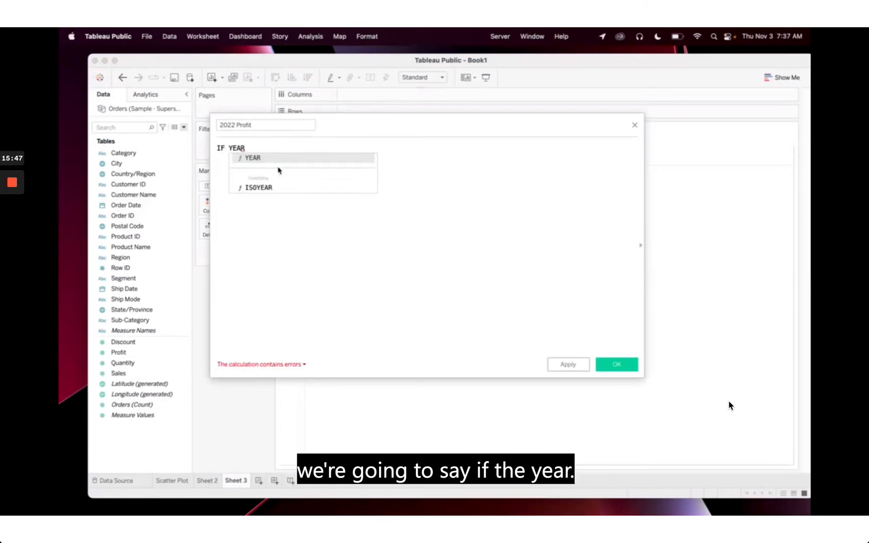
text(([Order Date])
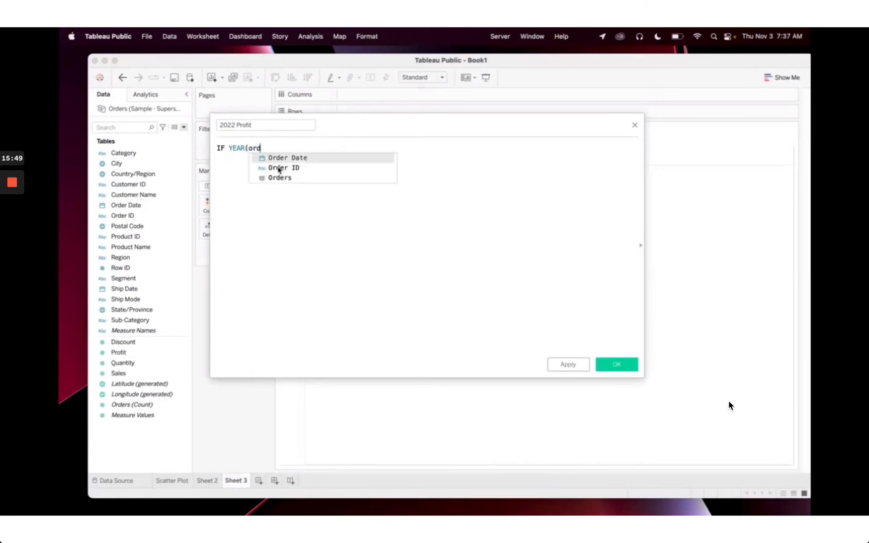
key(Return)
text()=)
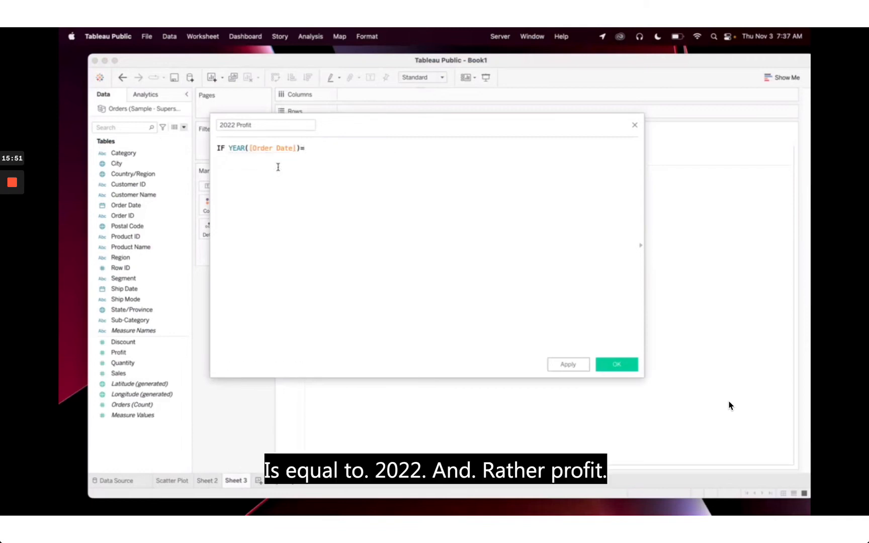
key(BackSpace)
text(= 2022 TH)
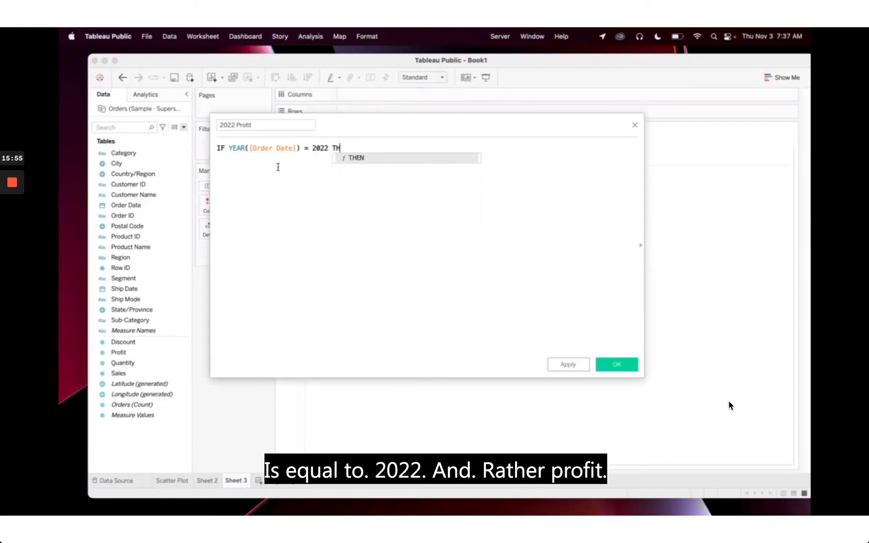
text(EN Prof)
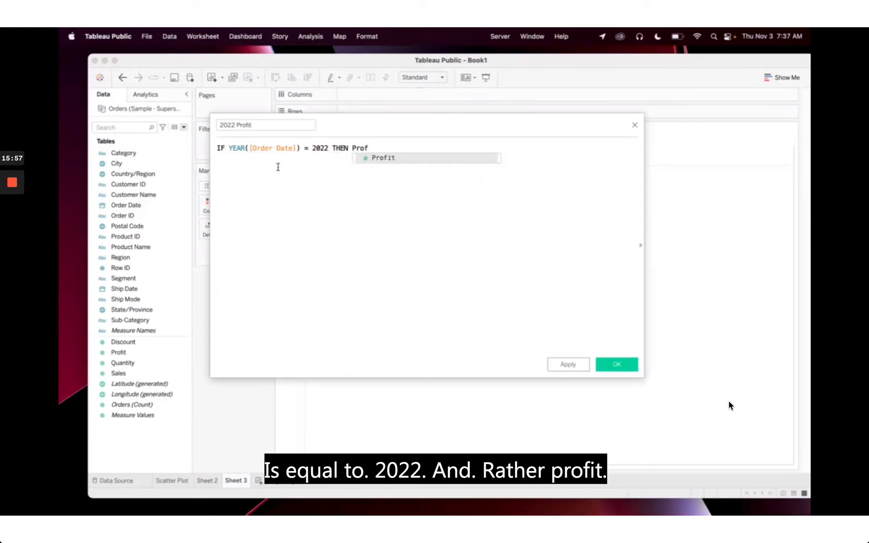
key(Return)
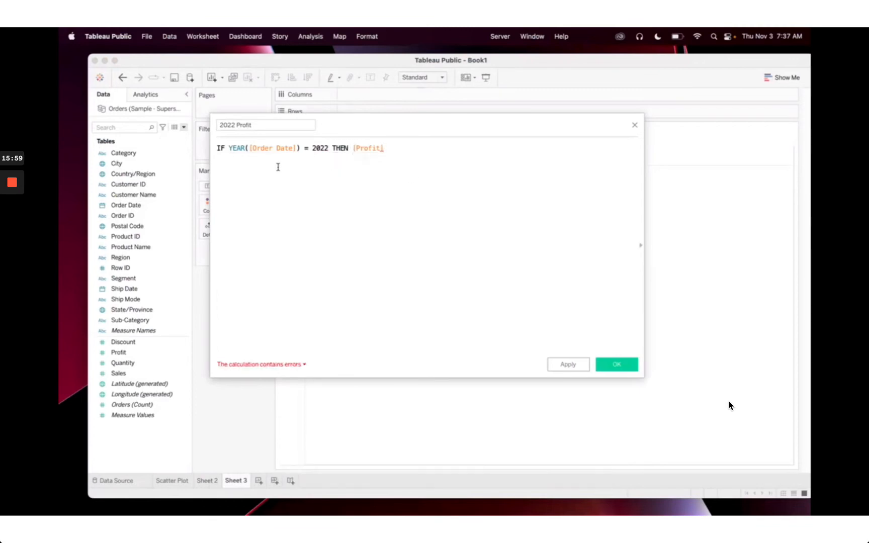
key(Return)
text(END)
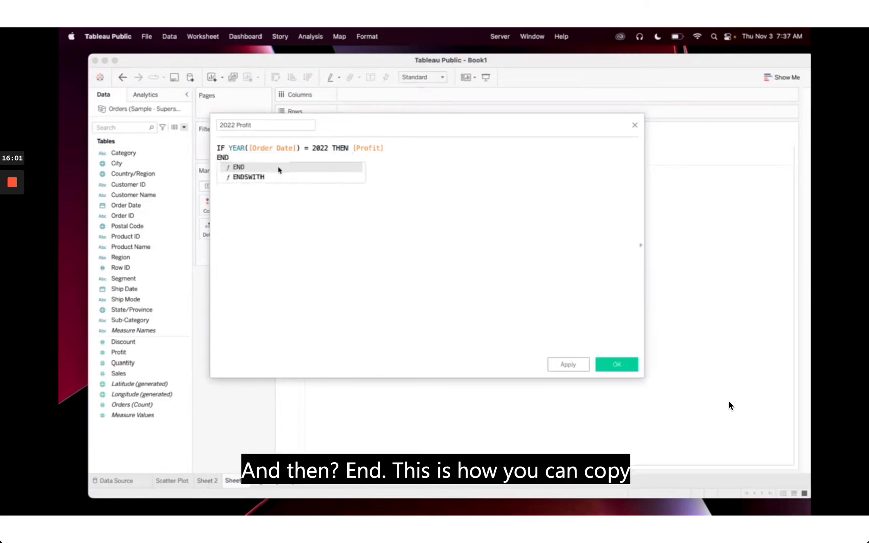
key(Return)
key(Return)
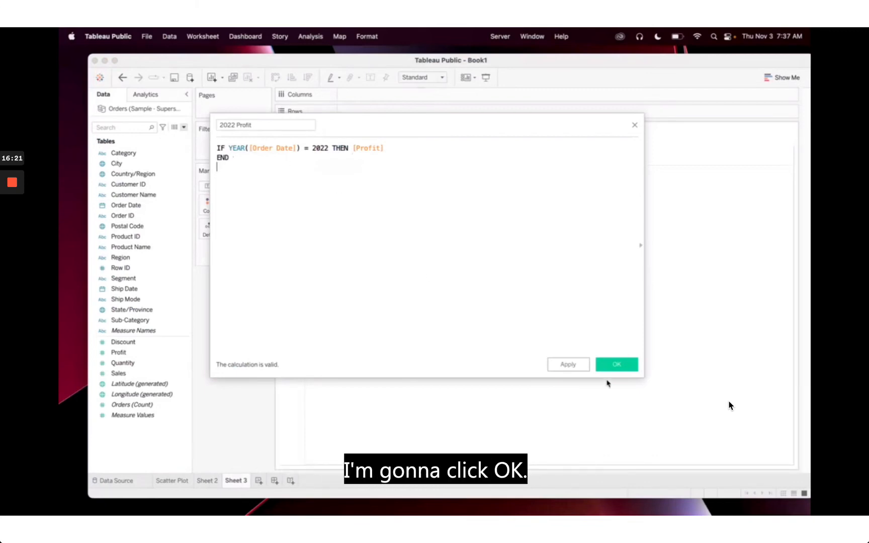
click(617, 365)
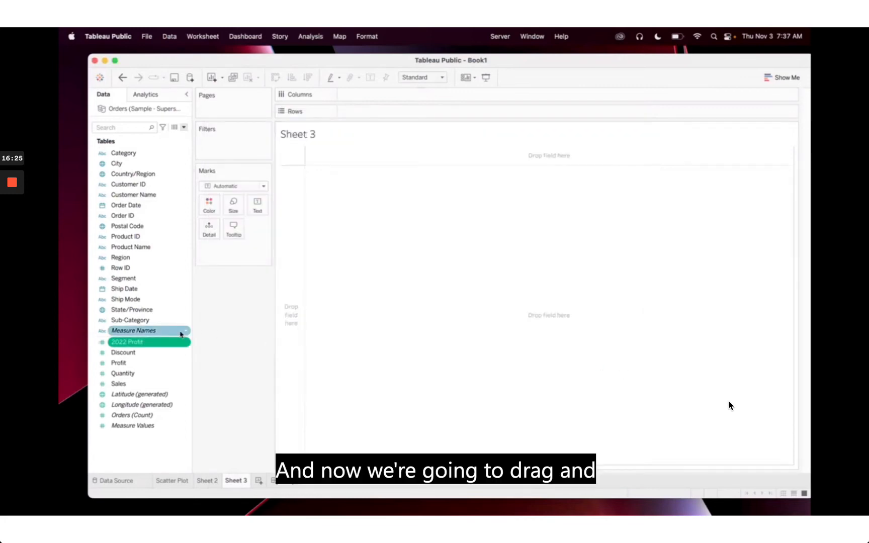
Plot SUM(2022 Profit) on Columns and split it into bars by Sub-Category on Rows
drag(157, 345, 411, 100)
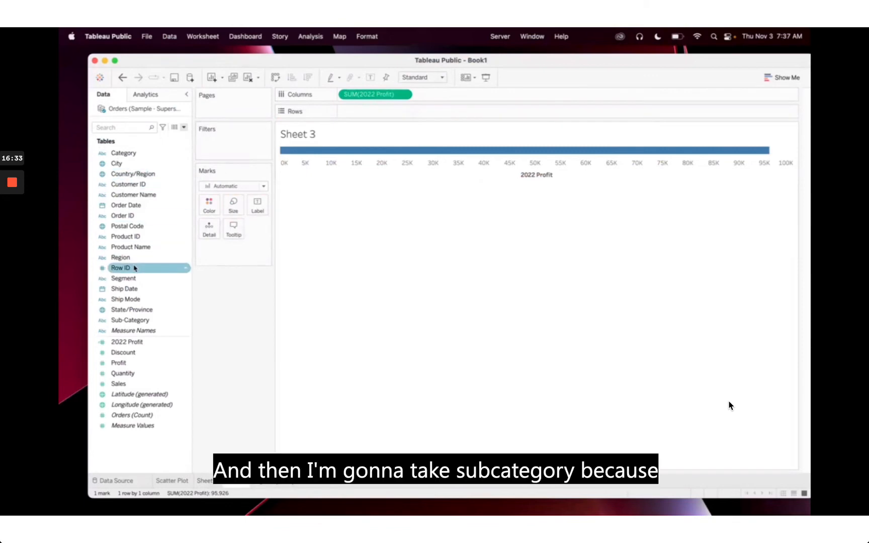
click(137, 322)
drag(150, 313, 364, 113)
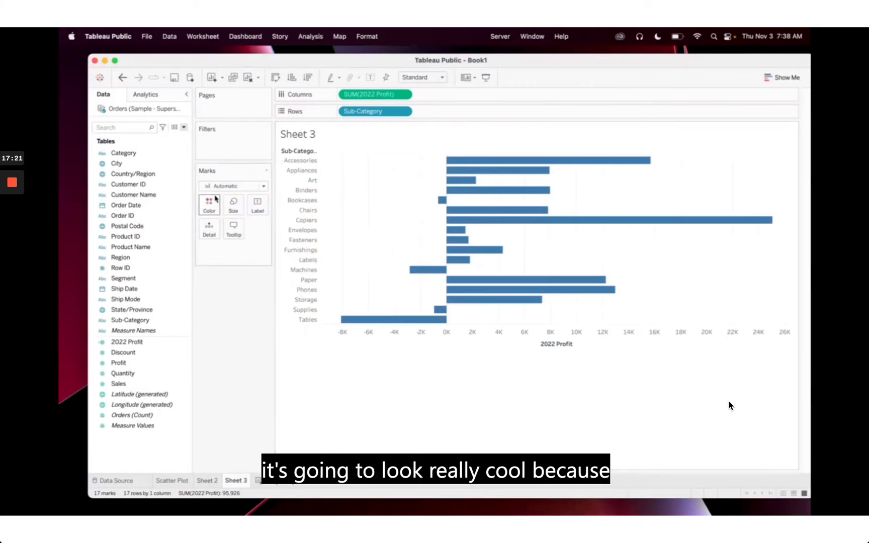
Create a new calculated field named 2021 Profit from the Data pane menu
click(184, 128)
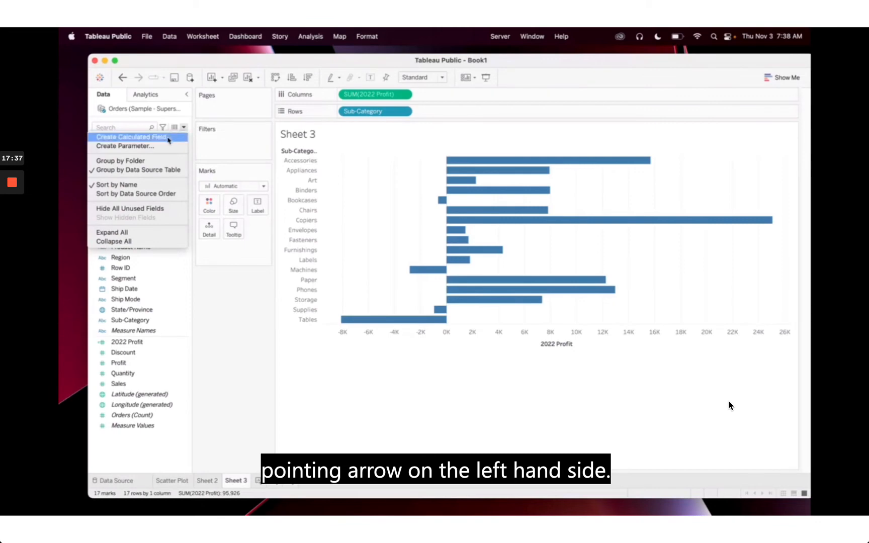
click(169, 139)
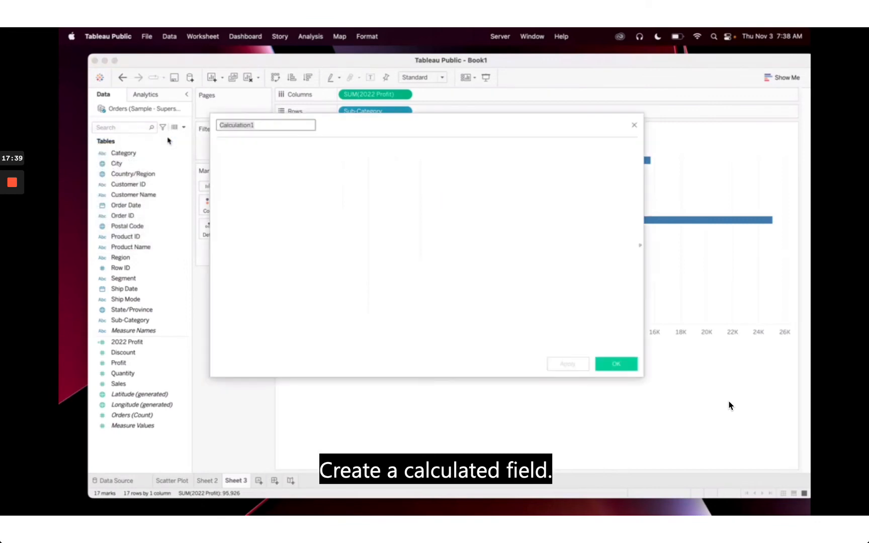
text(2021 Profit)
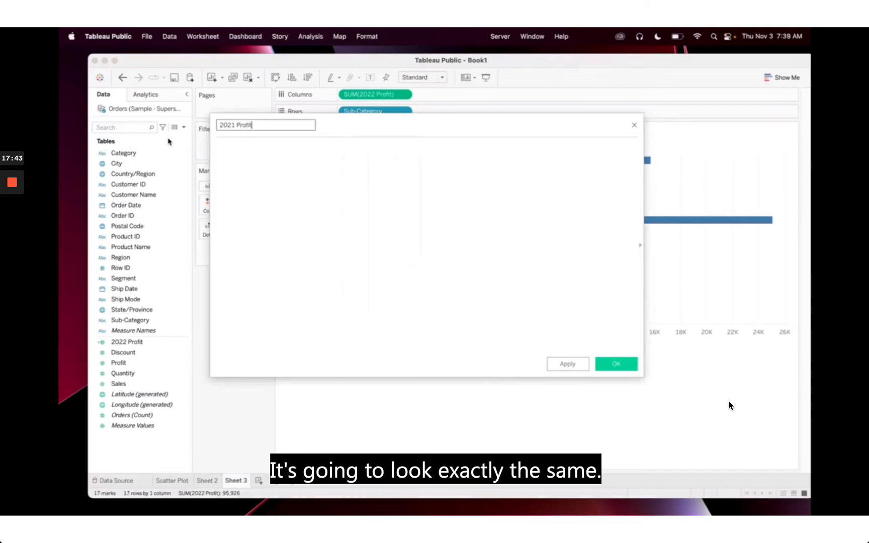
click(263, 171)
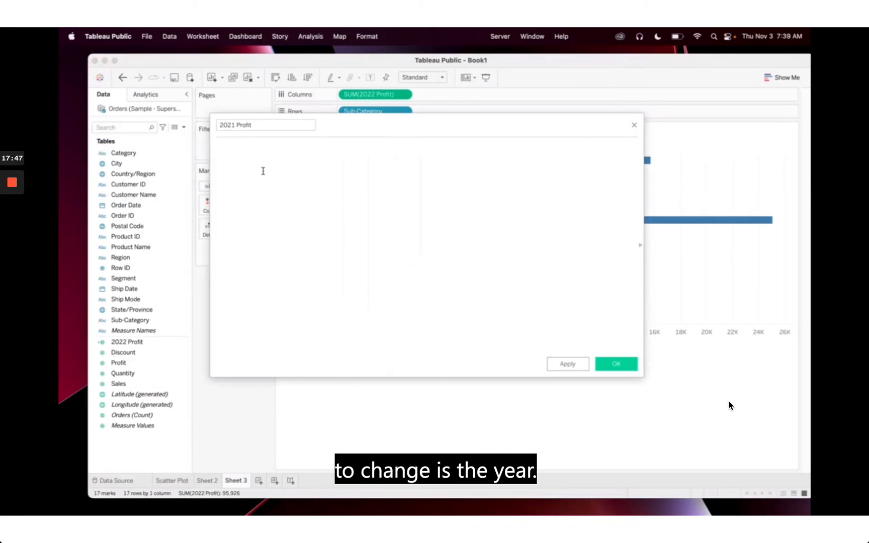
Enter the formula IF YEAR([Order Date]) = 2021 THEN [Profit] END
text(IF year)
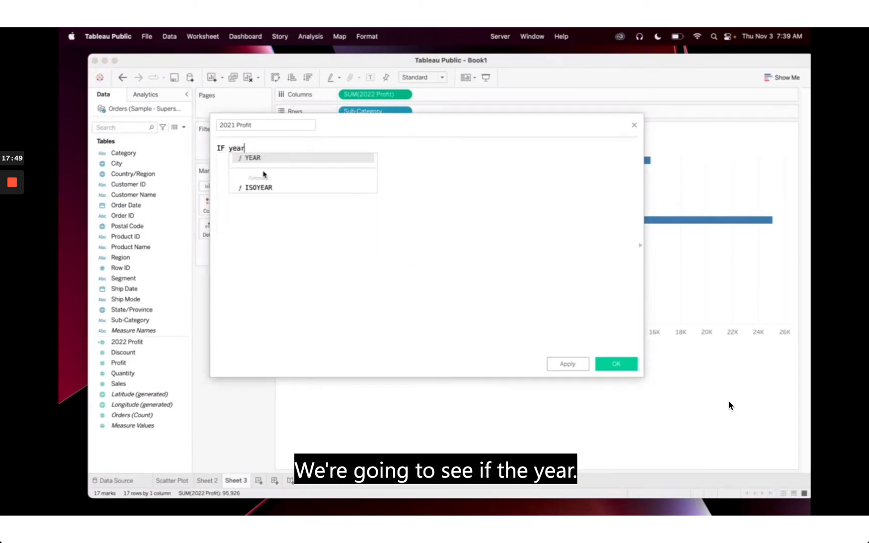
key(Return)
text(order)
key(Return)
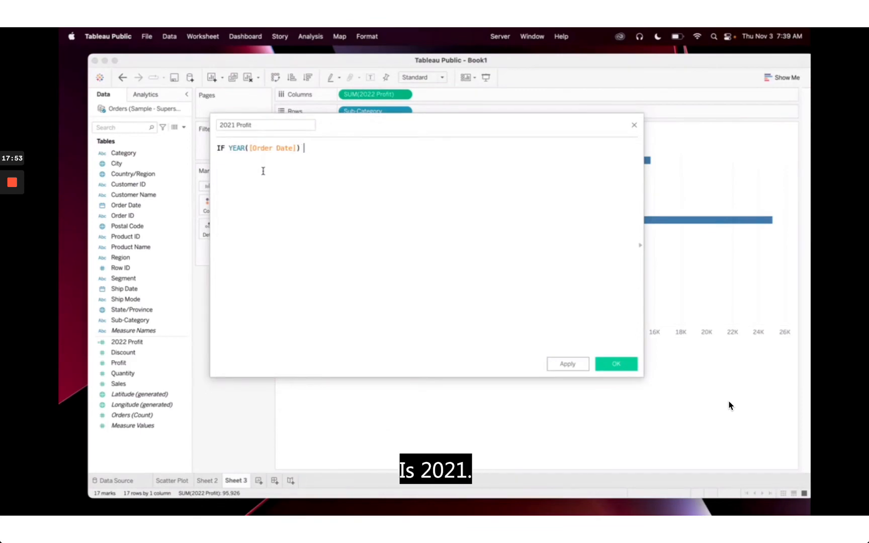
text(= 2021 THEN )
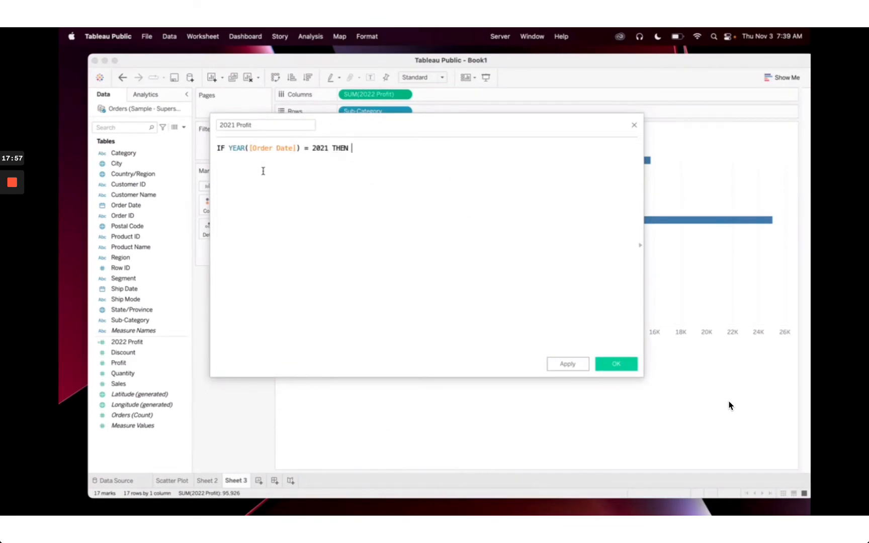
text([Prof)
key(Return)
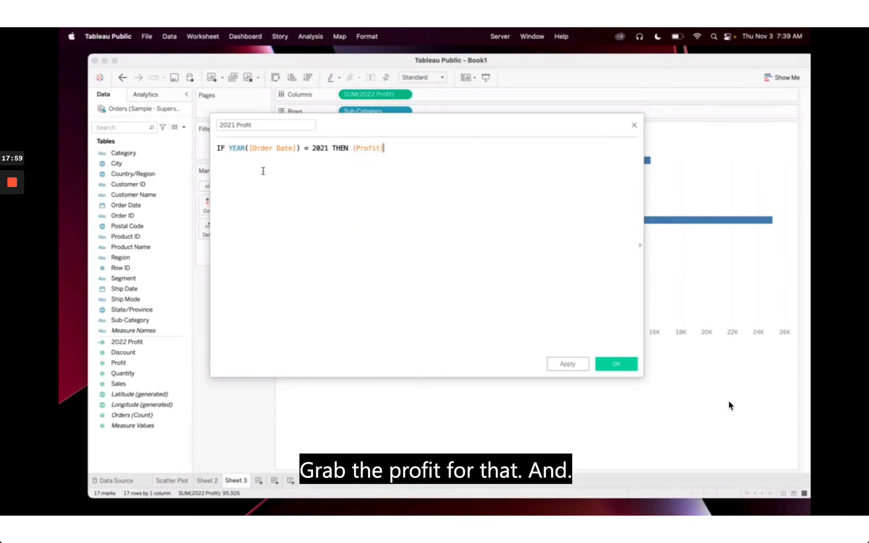
text(END)
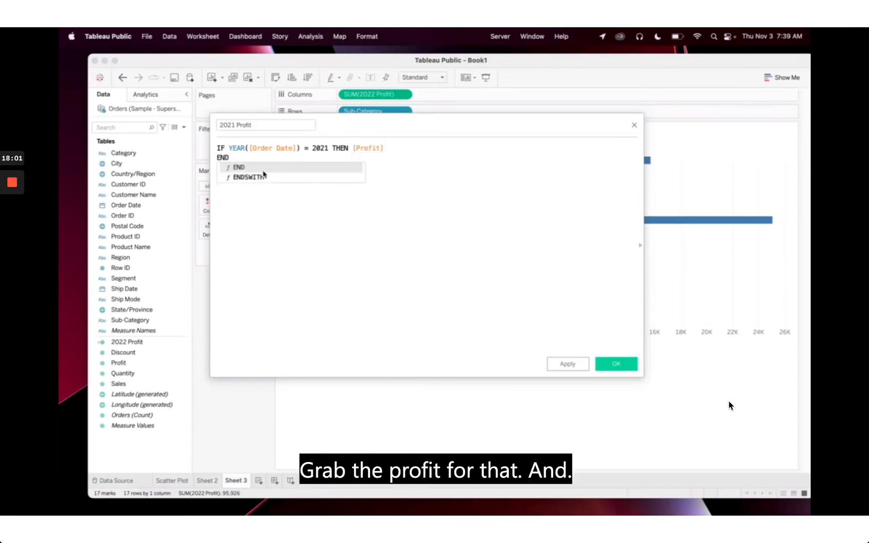
key(Return)
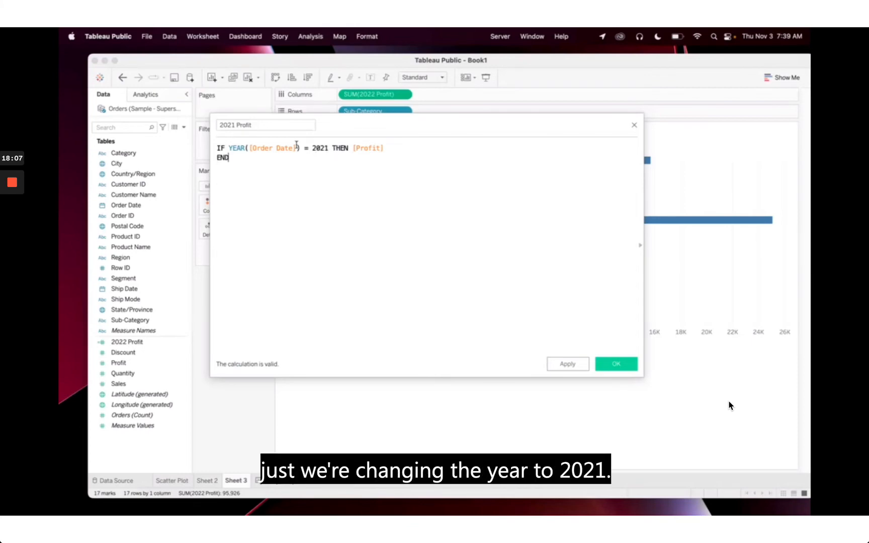
Save the 2021 Profit field, add it to the Detail card, and show the Analytics pane
click(619, 369)
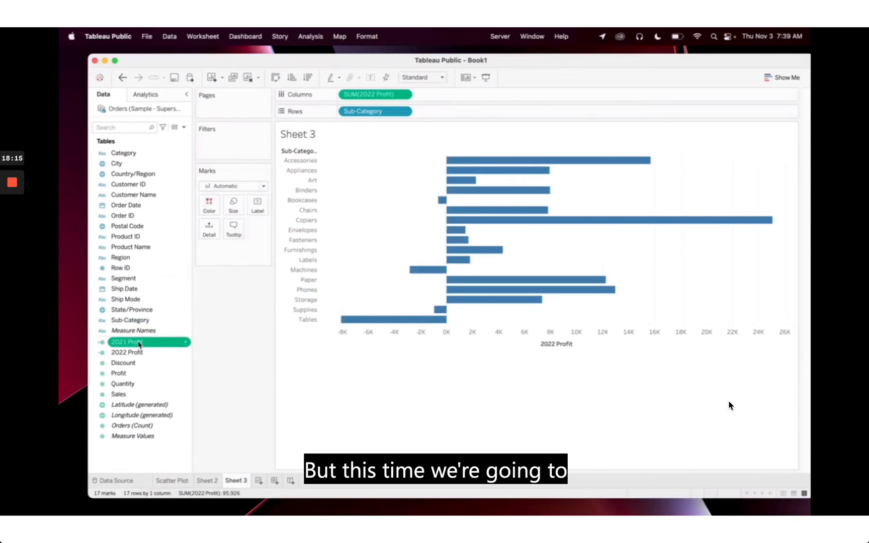
drag(144, 343, 208, 232)
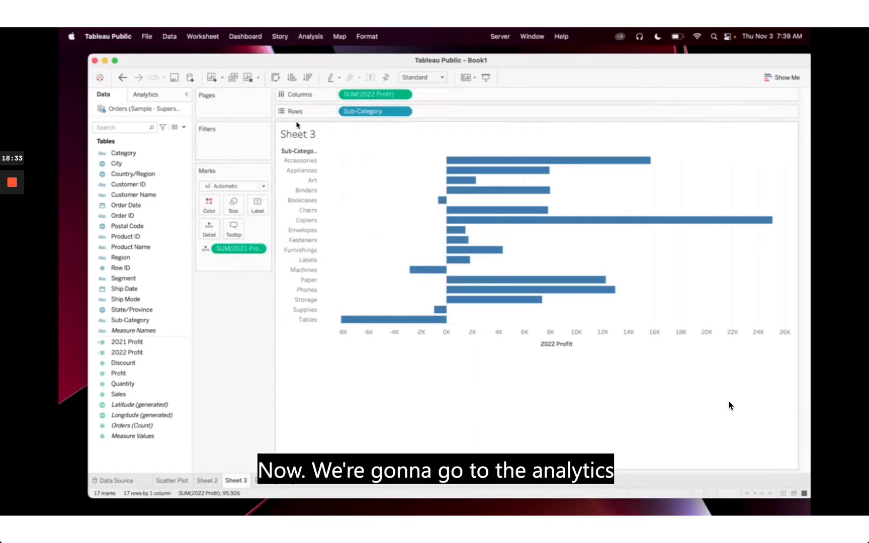
click(167, 96)
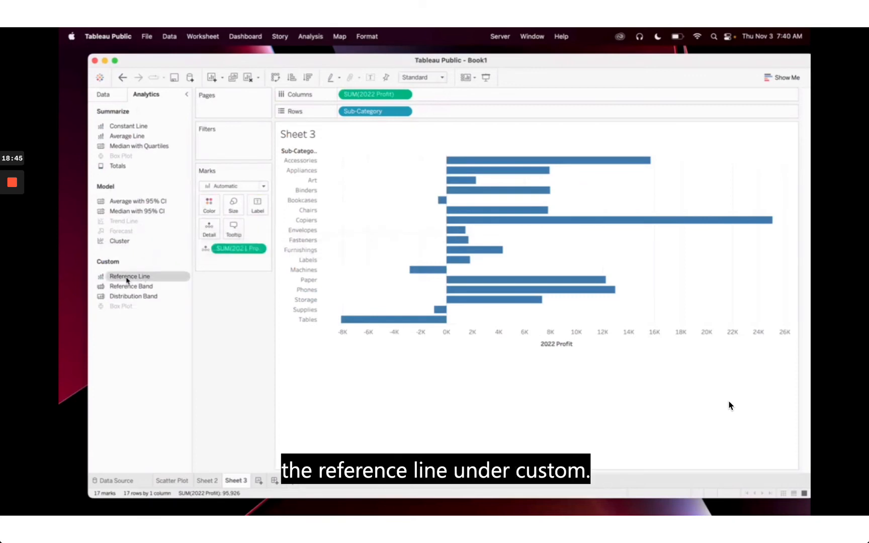
Add a reference line at SUM(2021 Profit), styled as a thicker orange line
drag(127, 280, 432, 168)
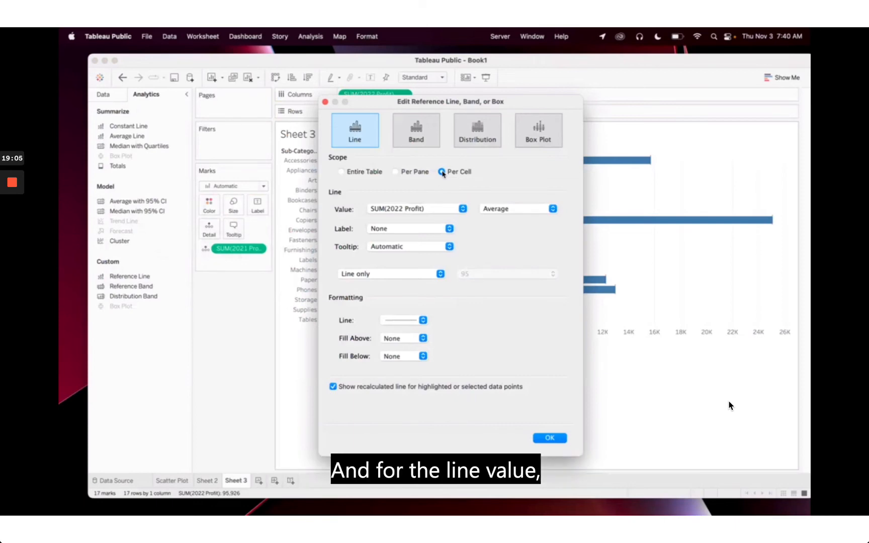
click(420, 212)
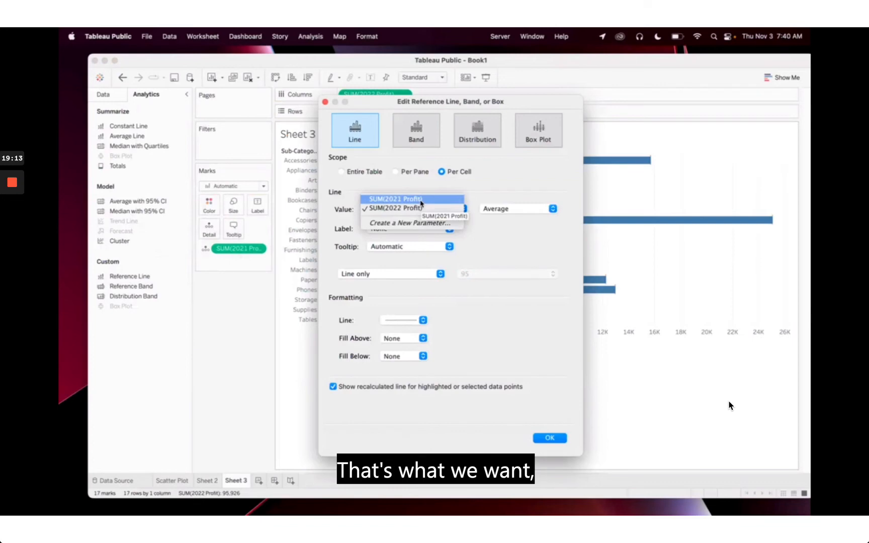
click(422, 201)
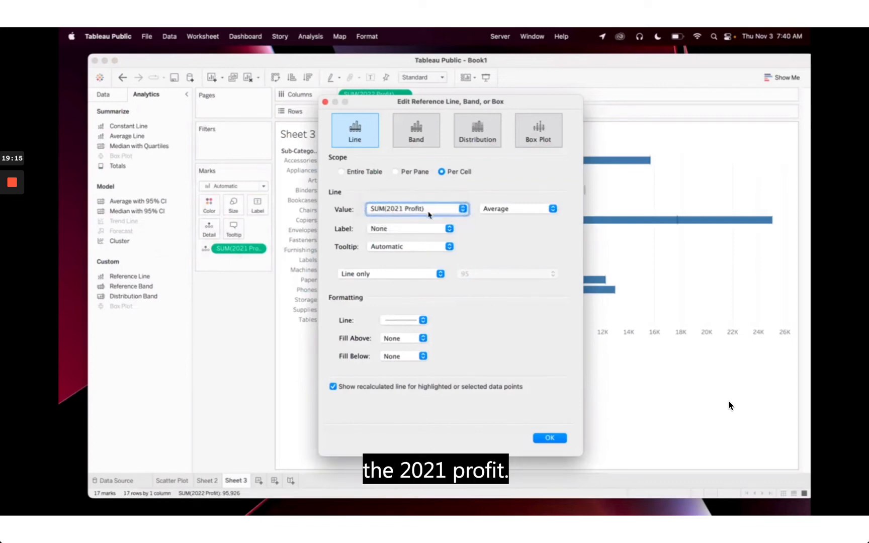
click(512, 212)
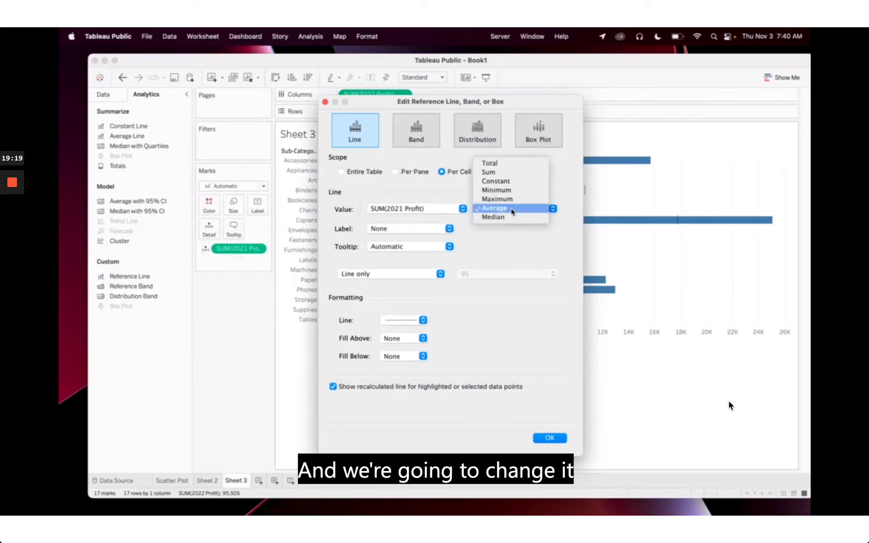
click(511, 174)
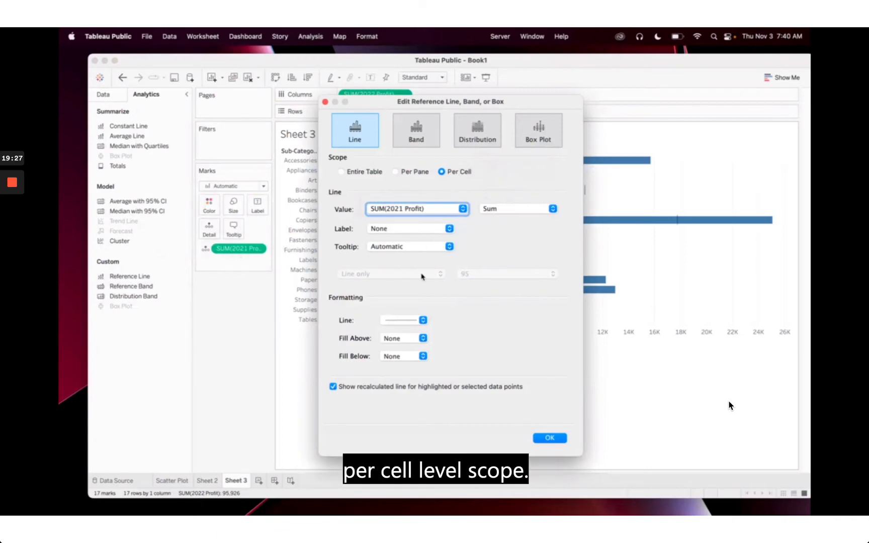
click(416, 320)
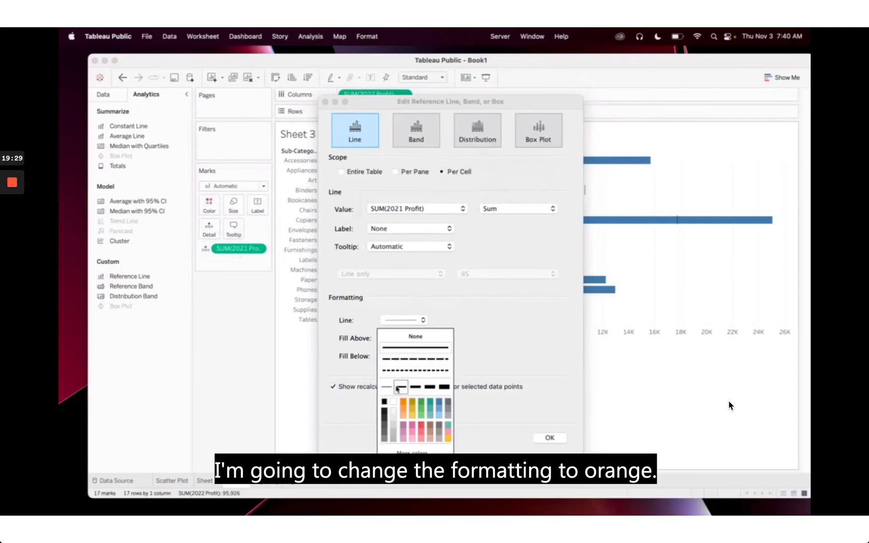
click(402, 404)
click(415, 387)
click(510, 342)
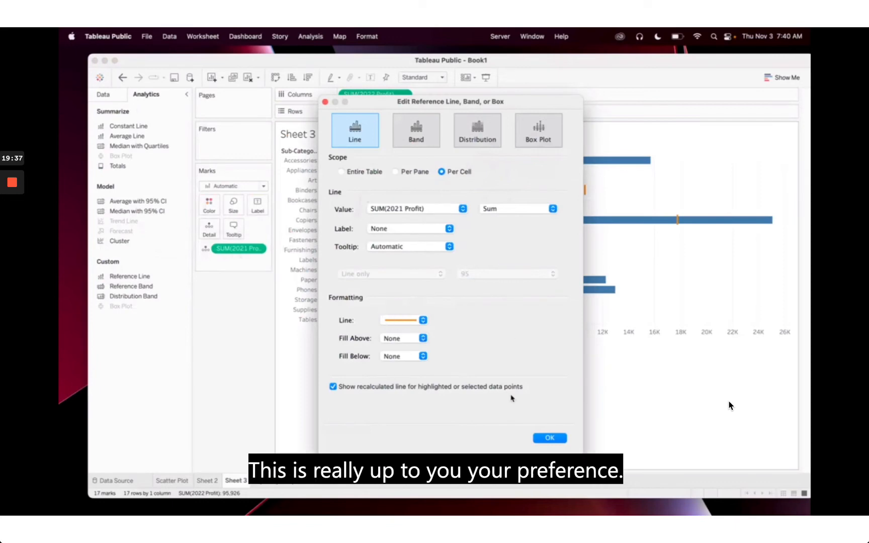
click(547, 438)
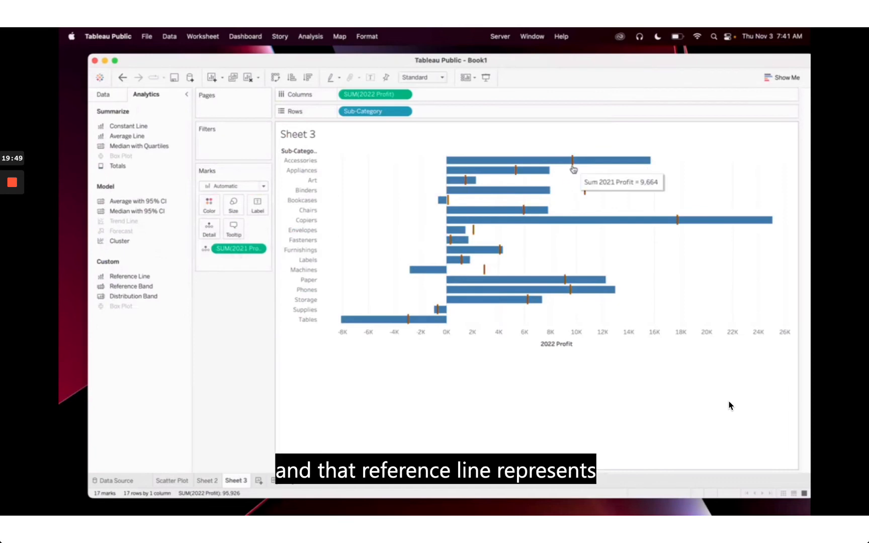
Check the bar tooltips, toggle the Show Me gallery, then bring up the full-screen Benefits slide
mouse_move(574, 170)
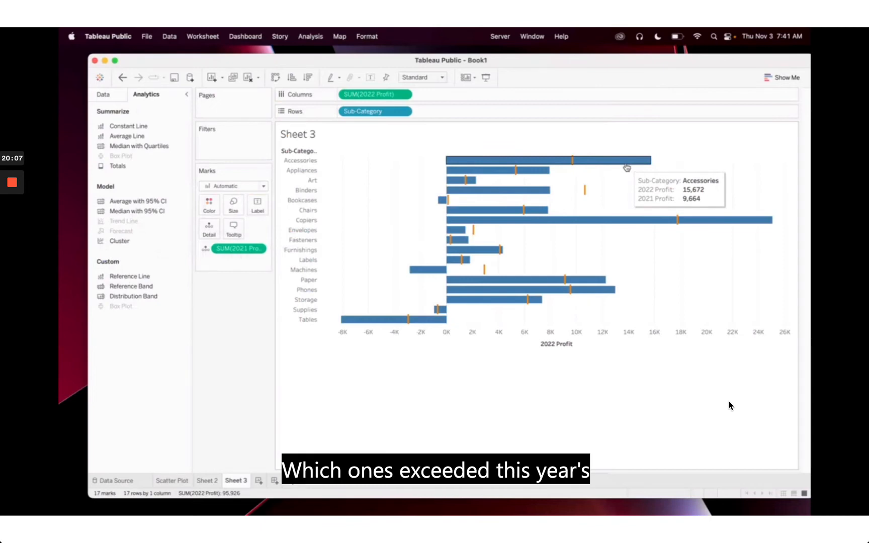
mouse_move(516, 180)
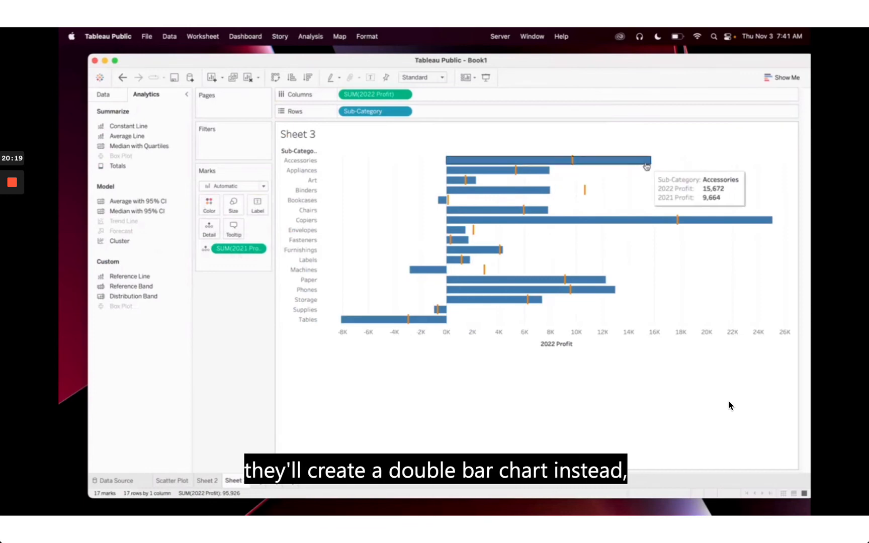
mouse_move(647, 168)
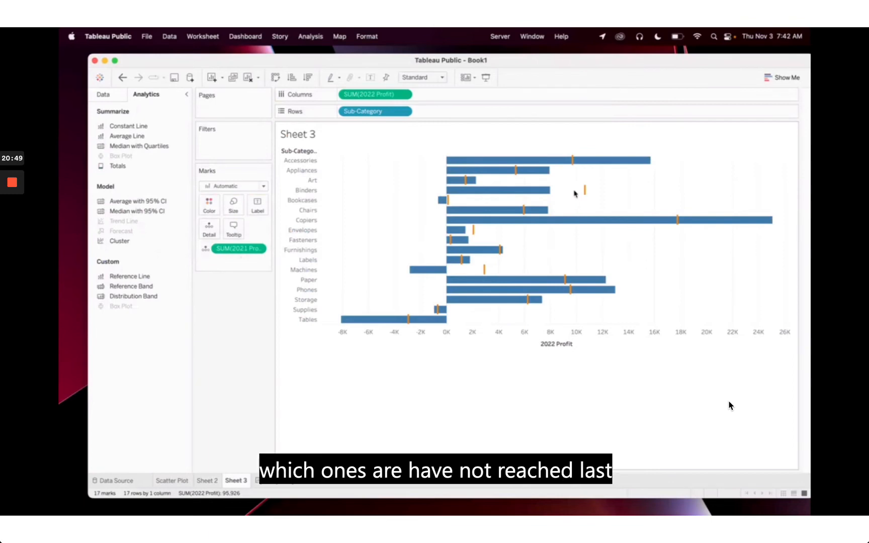
mouse_move(587, 195)
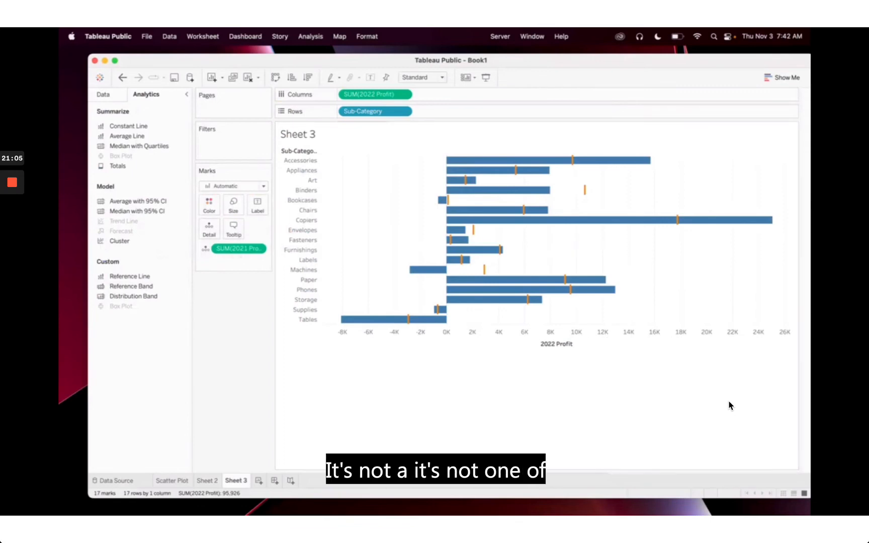
click(781, 79)
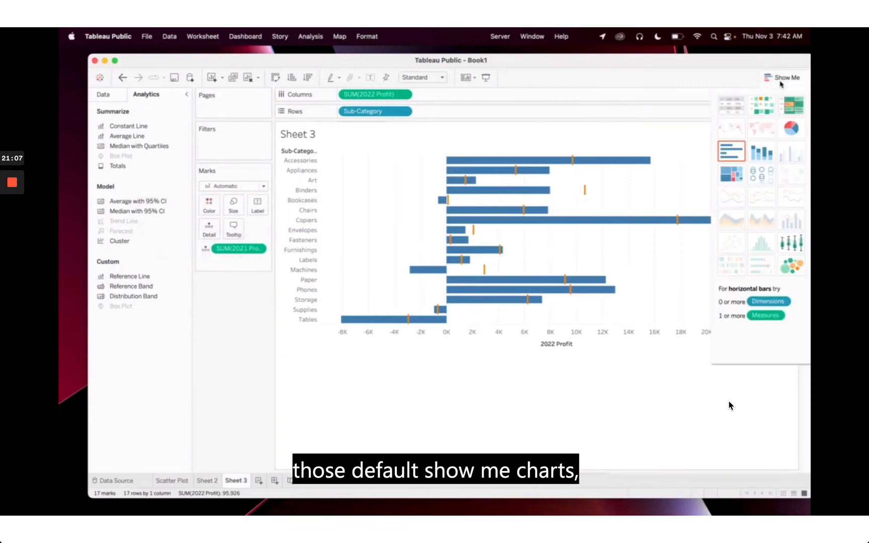
click(781, 81)
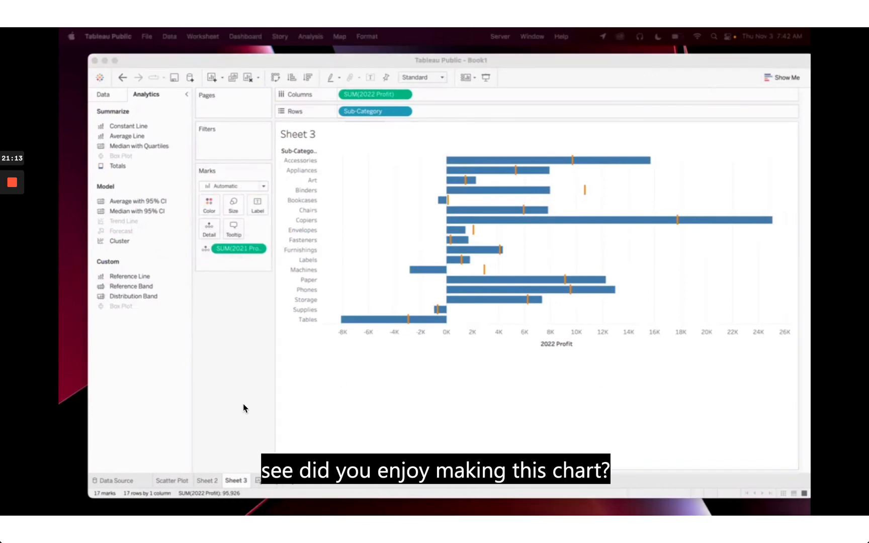
click(12, 231)
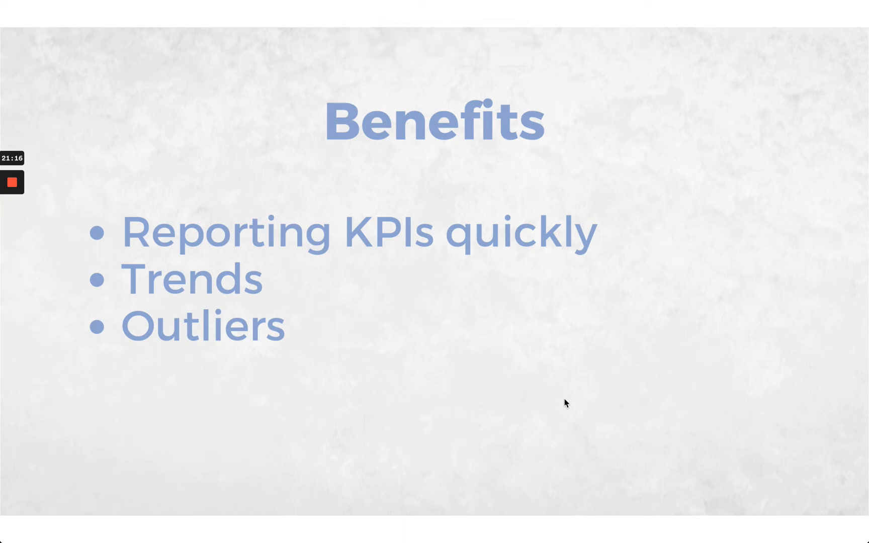
Leave the Benefits slide and return to Tableau's new empty Sparklines worksheet
mouse_move(23, 180)
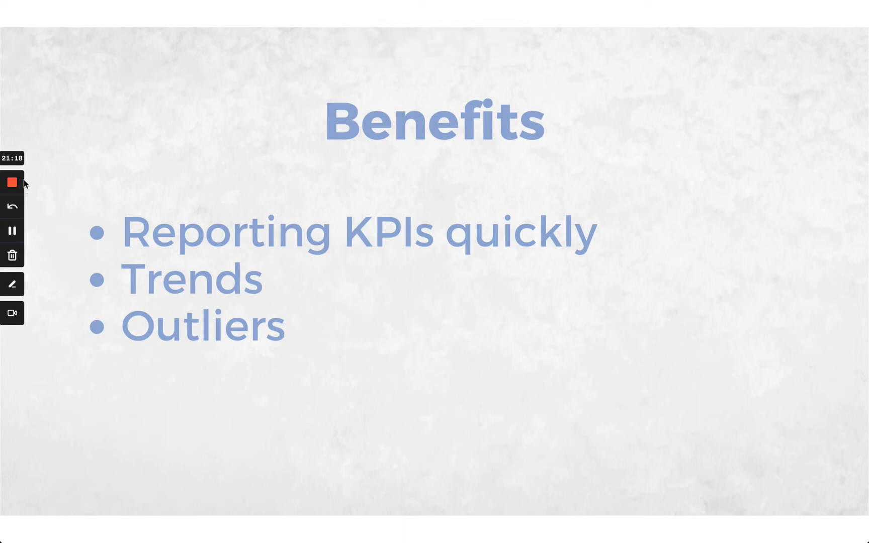
click(9, 234)
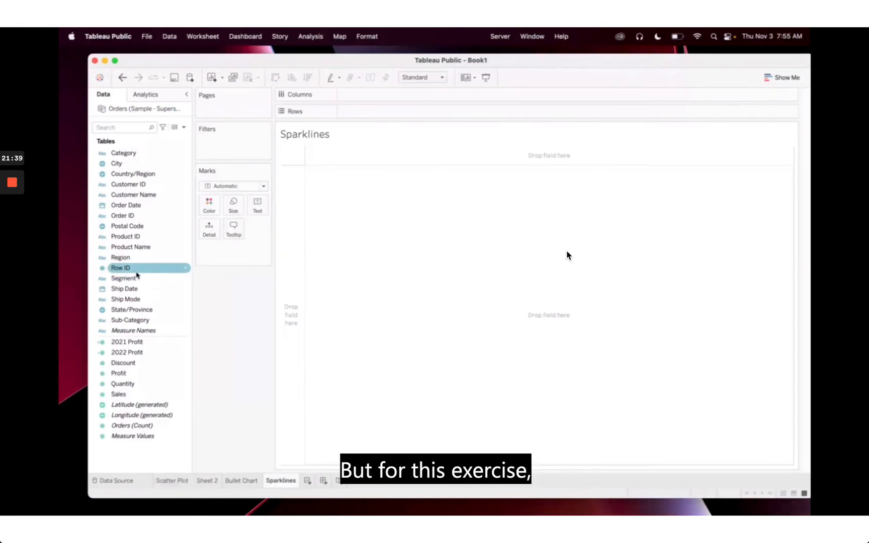
Place Measure Names and then Measure Values on the Rows shelf
mouse_move(134, 336)
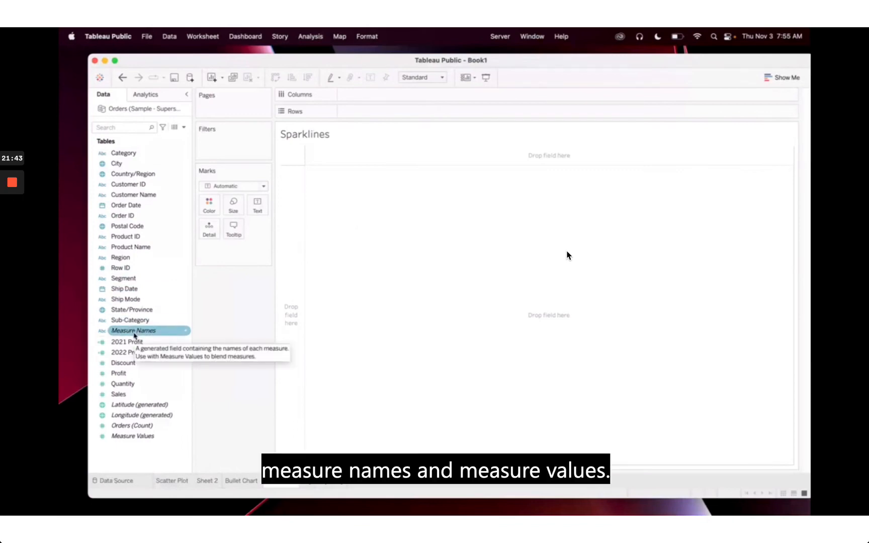
drag(134, 336, 377, 115)
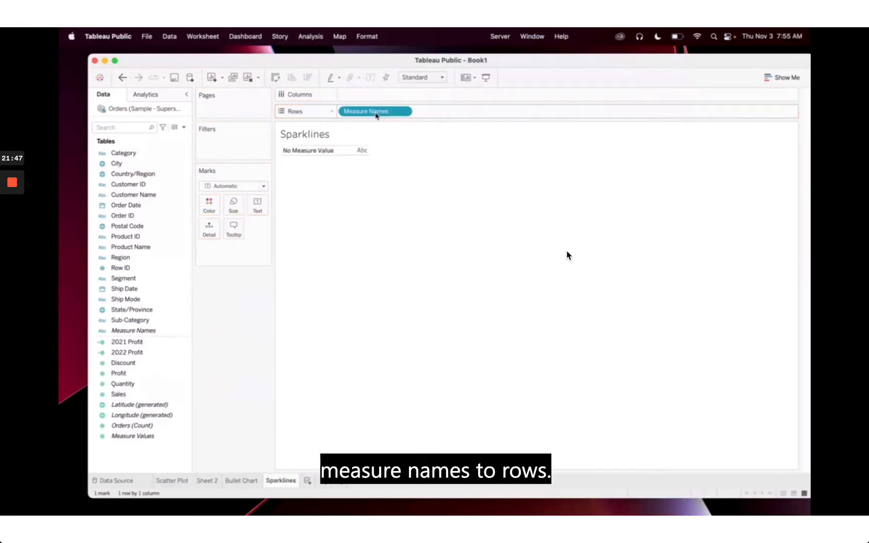
click(126, 437)
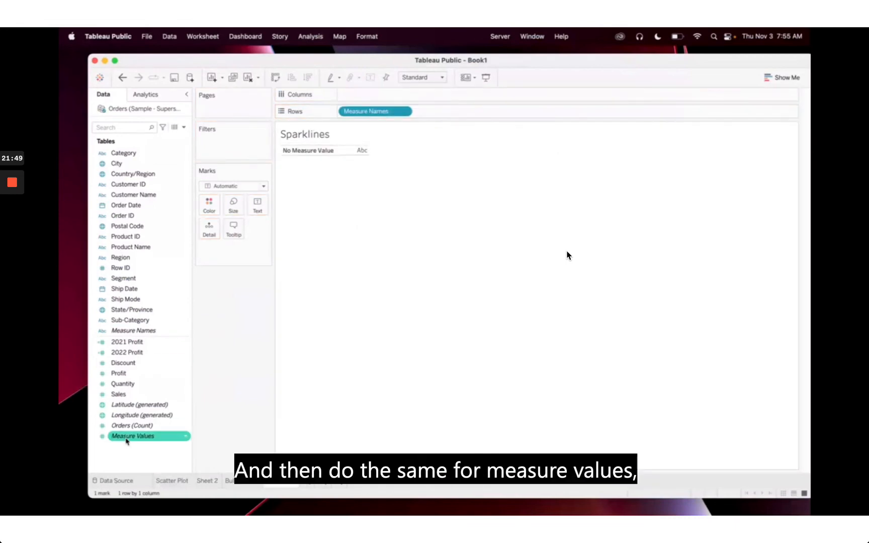
drag(126, 439, 458, 118)
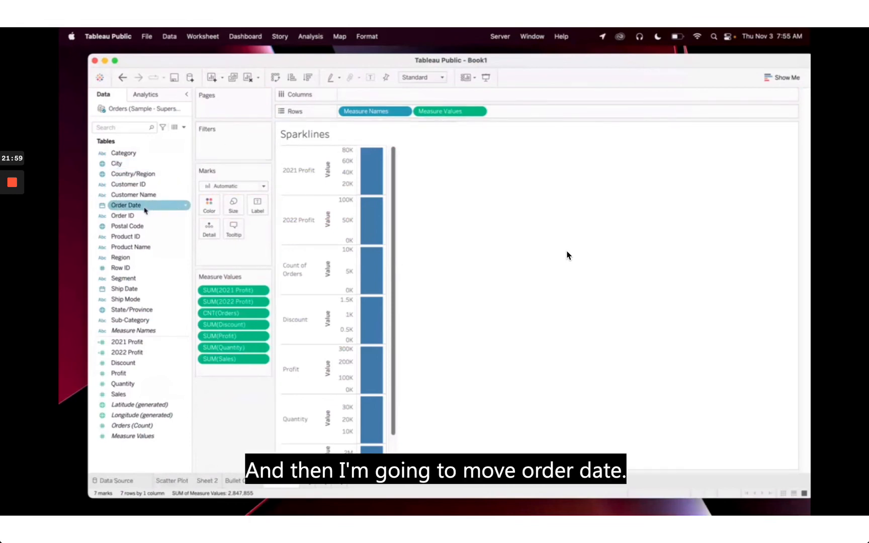
Add Order Date to Columns as continuous MONTH, turning each measure into a 2019–2023 line
drag(143, 209, 378, 98)
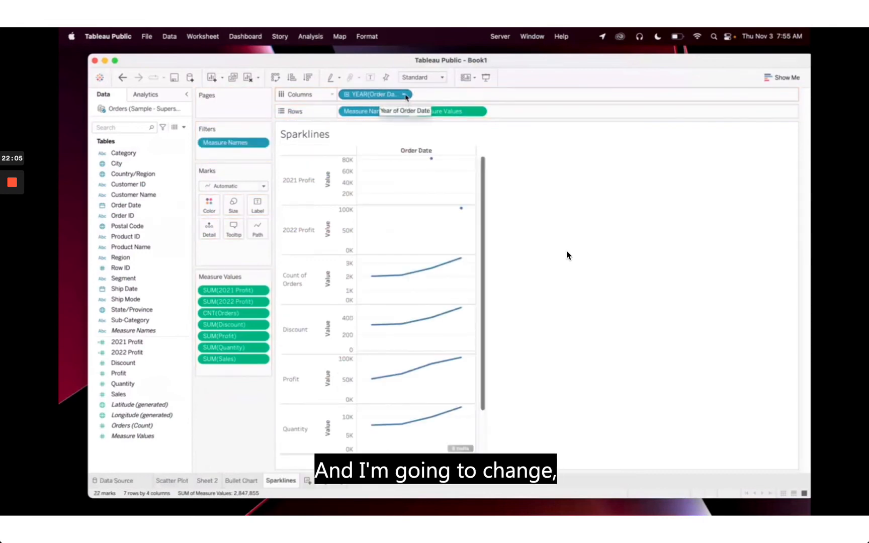
click(405, 95)
click(405, 95)
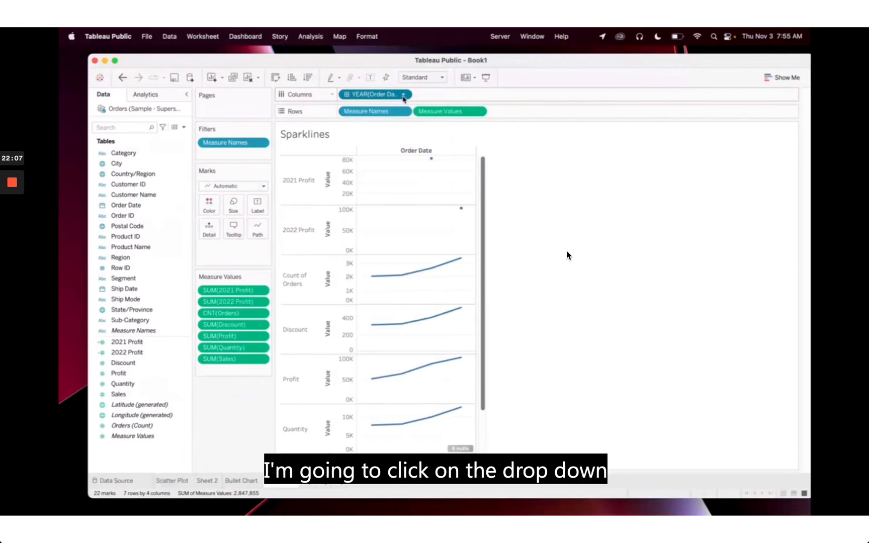
click(404, 95)
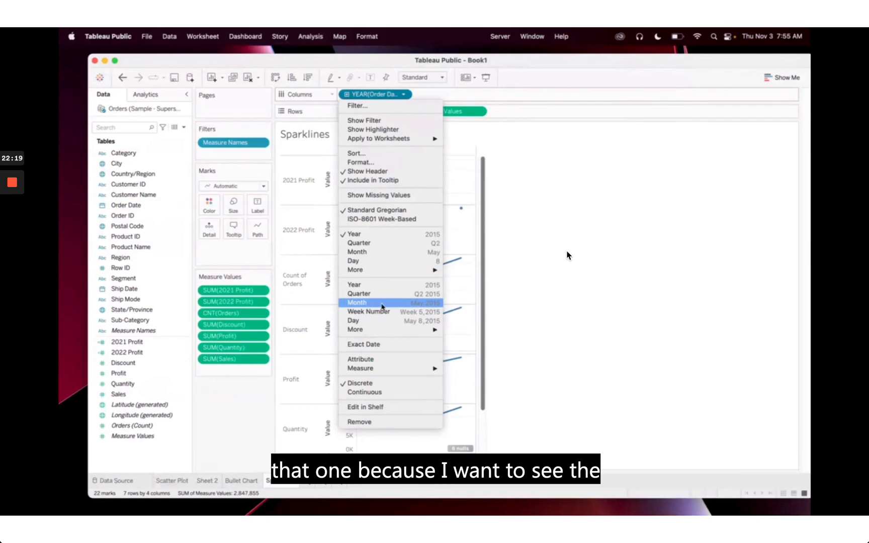
click(375, 306)
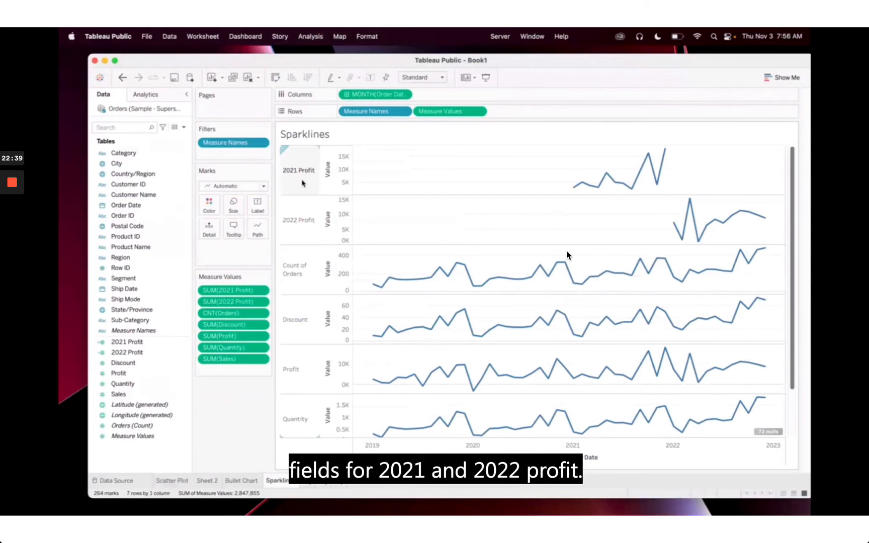
Exclude the 2021 Profit, 2022 Profit, Count of Orders and Quantity rows from the view
right_click(305, 166)
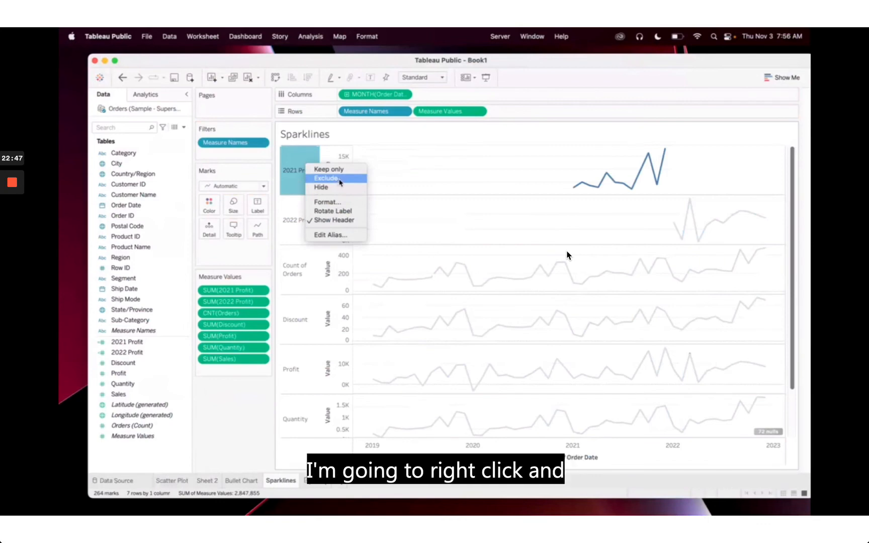
click(340, 182)
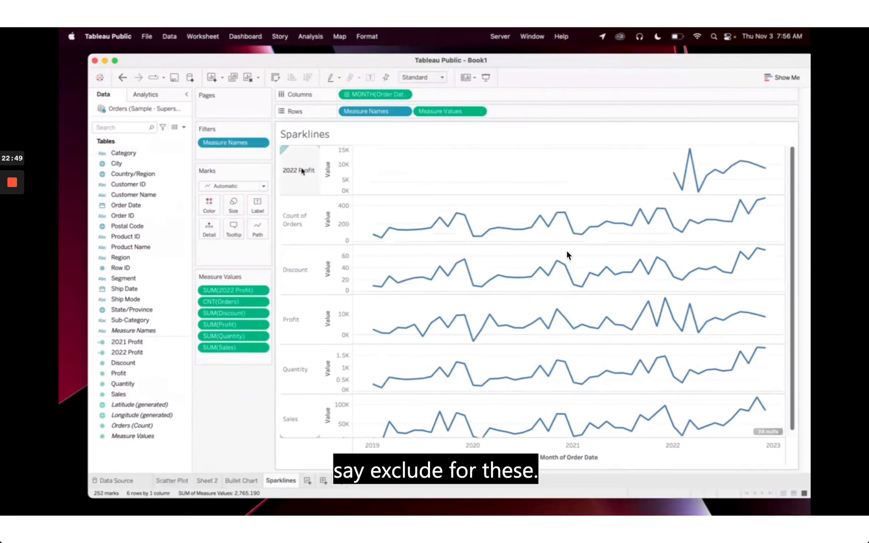
right_click(302, 171)
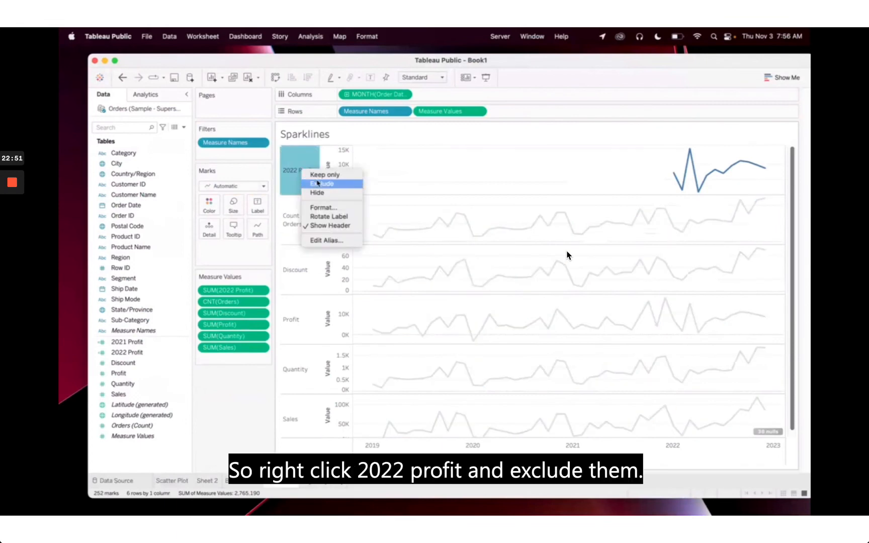
click(329, 184)
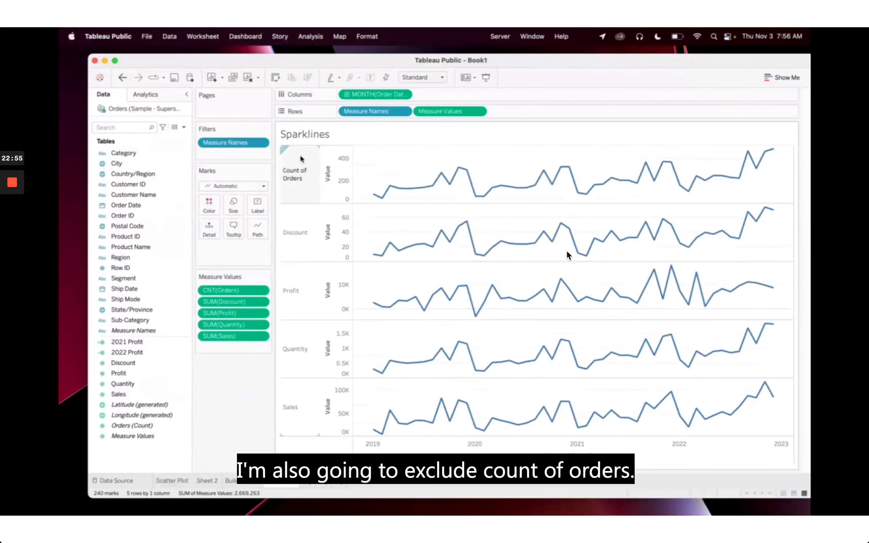
right_click(308, 158)
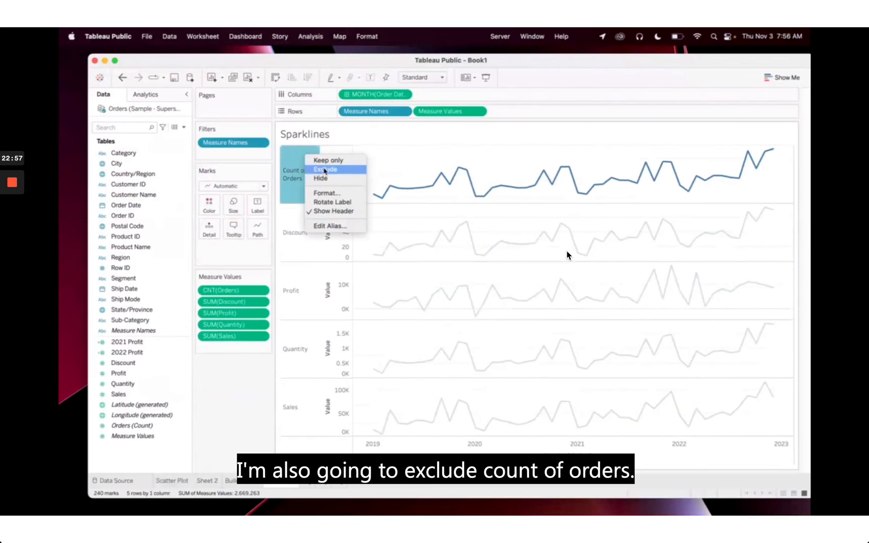
click(324, 169)
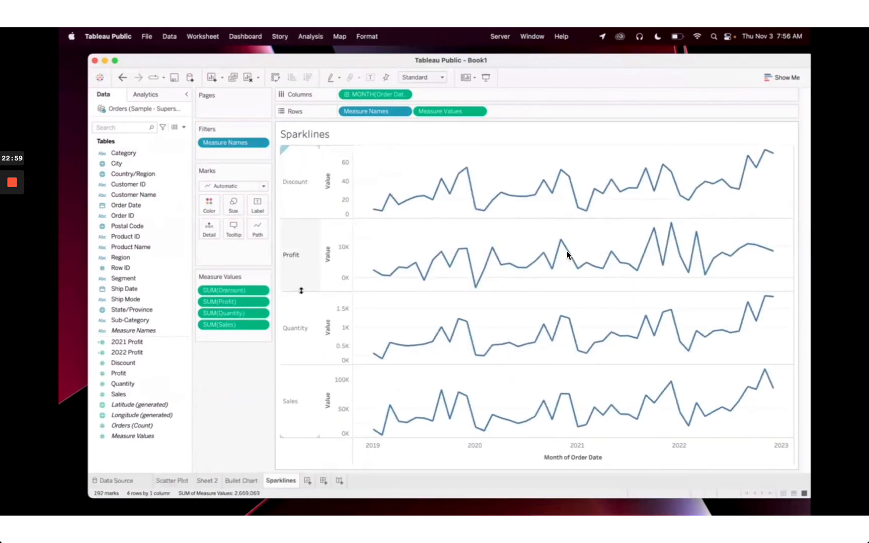
click(301, 315)
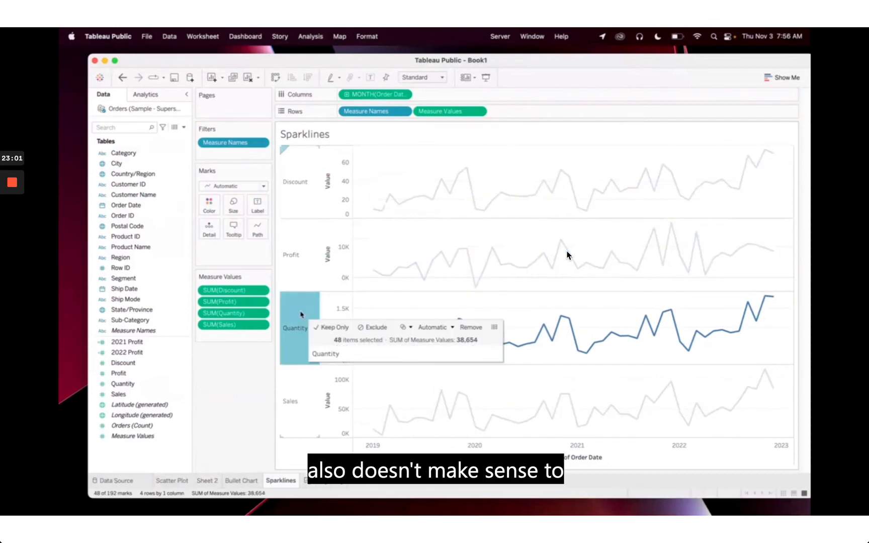
right_click(309, 307)
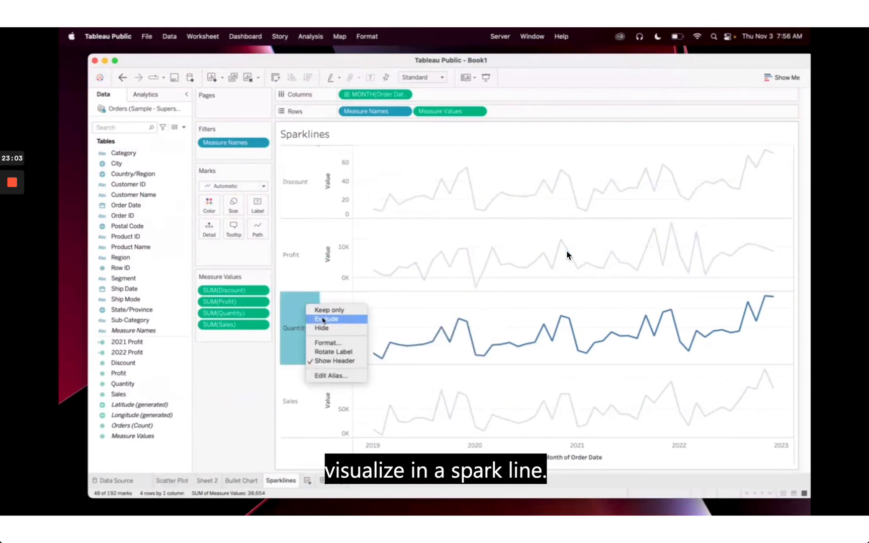
click(324, 320)
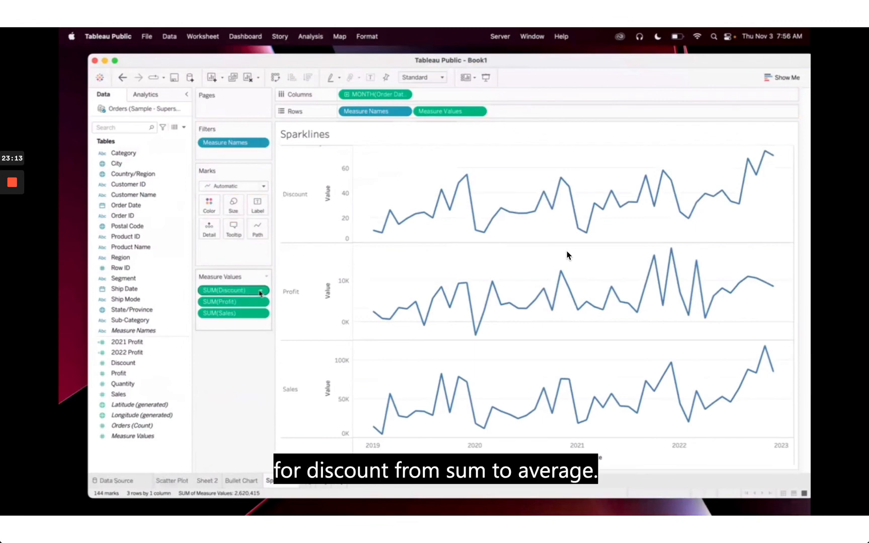
Switch the Discount pill's aggregation from Sum to Average, giving AVG(Discount)
click(261, 291)
click(261, 292)
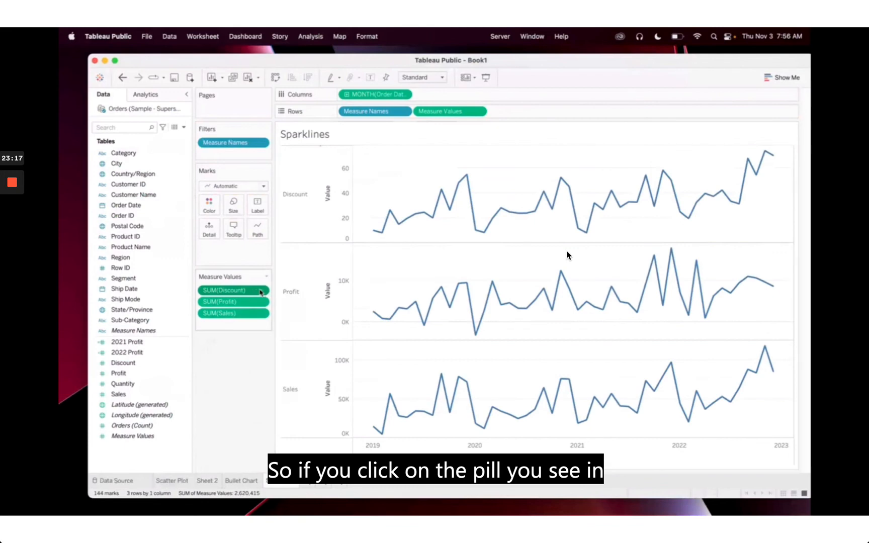
click(262, 292)
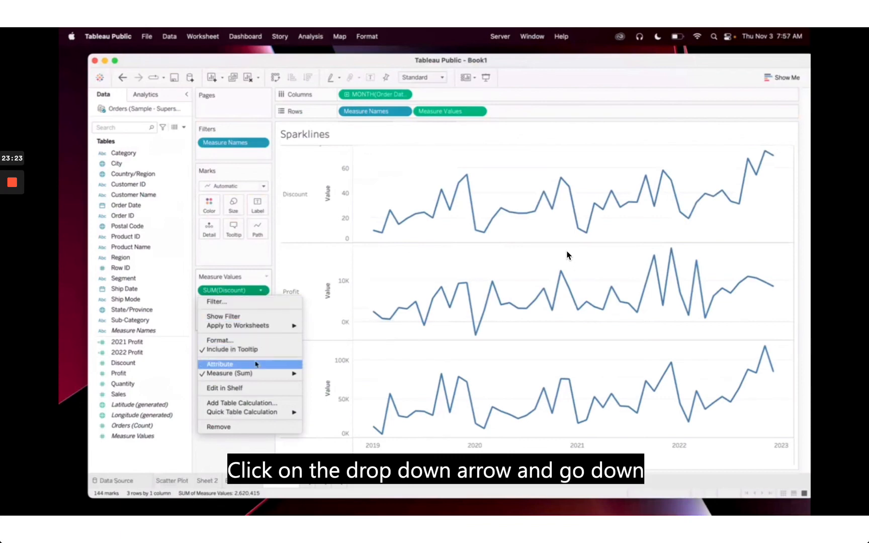
mouse_move(254, 376)
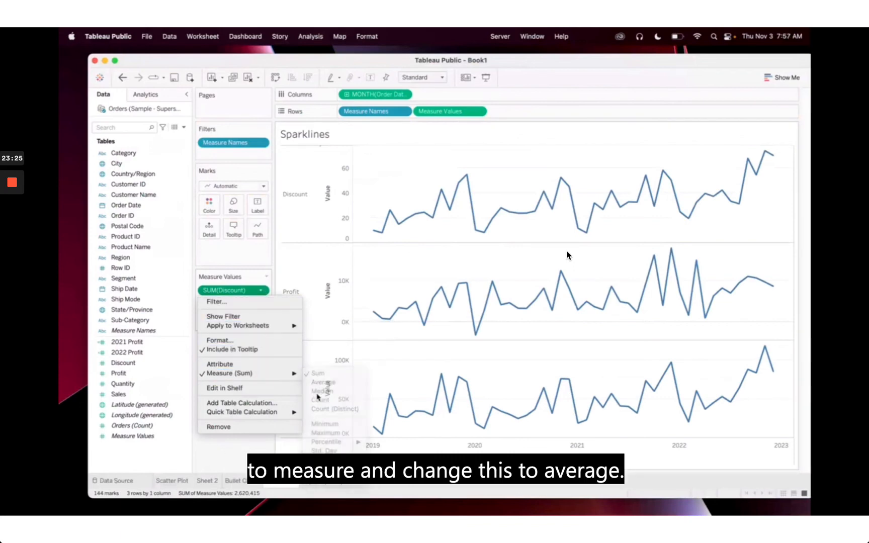
click(319, 384)
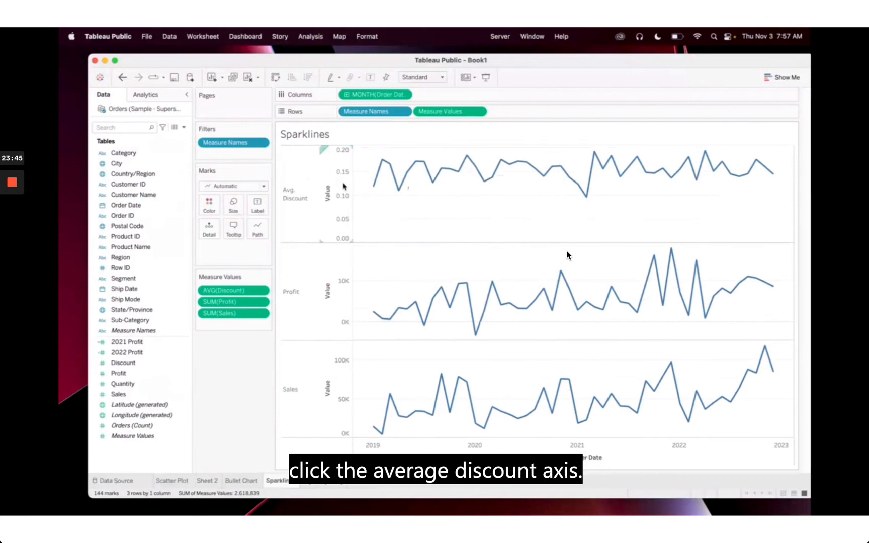
Uncheck Include zero in the Avg. Discount axis settings so its line spreads across the row
right_click(343, 188)
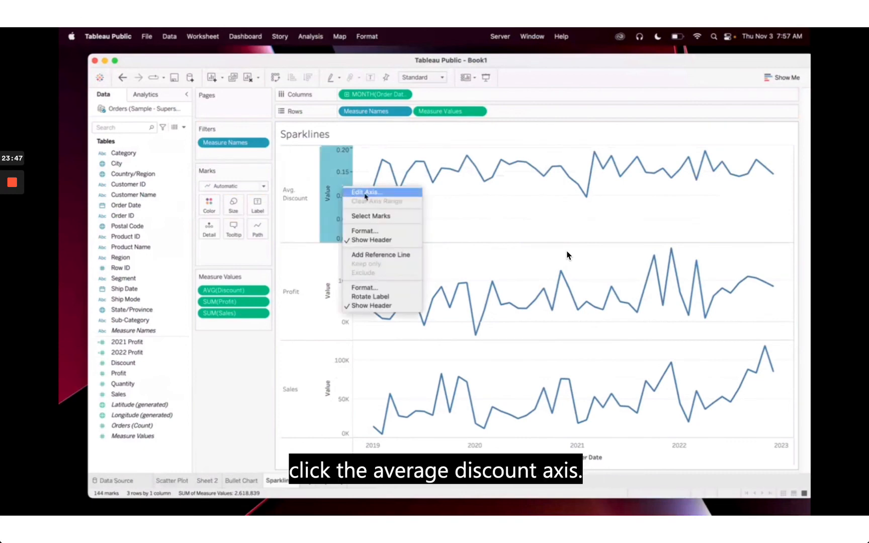
click(365, 195)
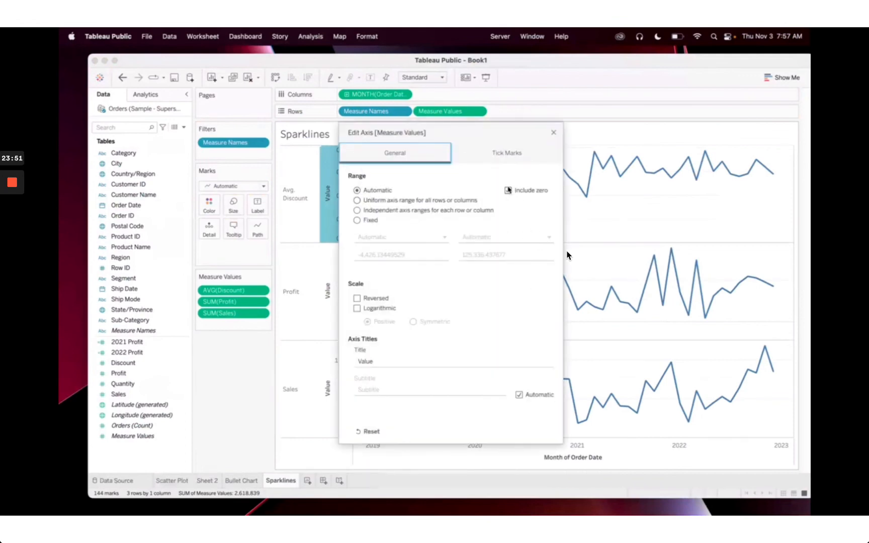
click(508, 191)
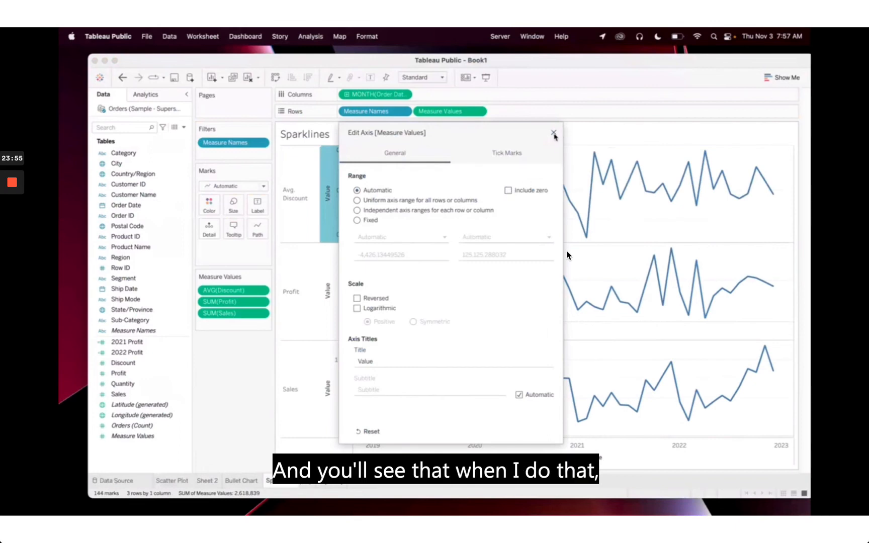
click(554, 132)
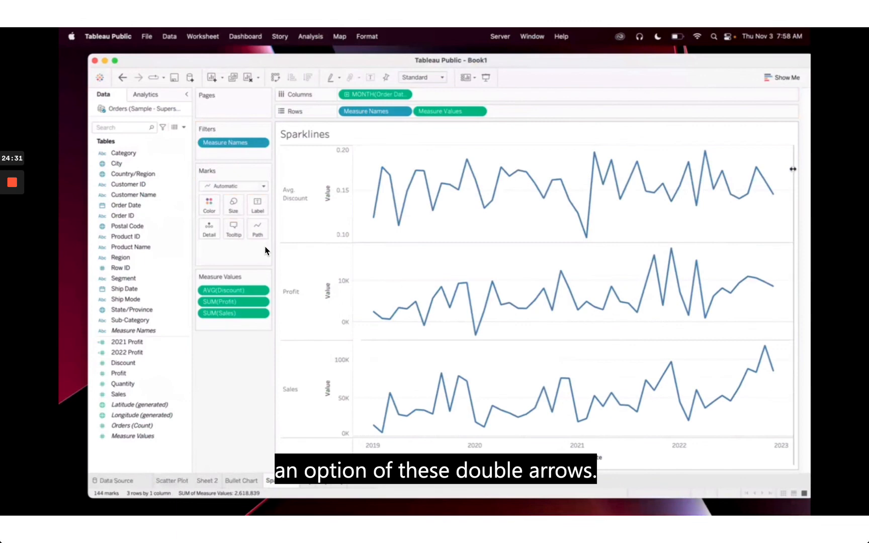
Drag the chart's right edge leftward to shrink the view to about half its width
drag(792, 169, 548, 158)
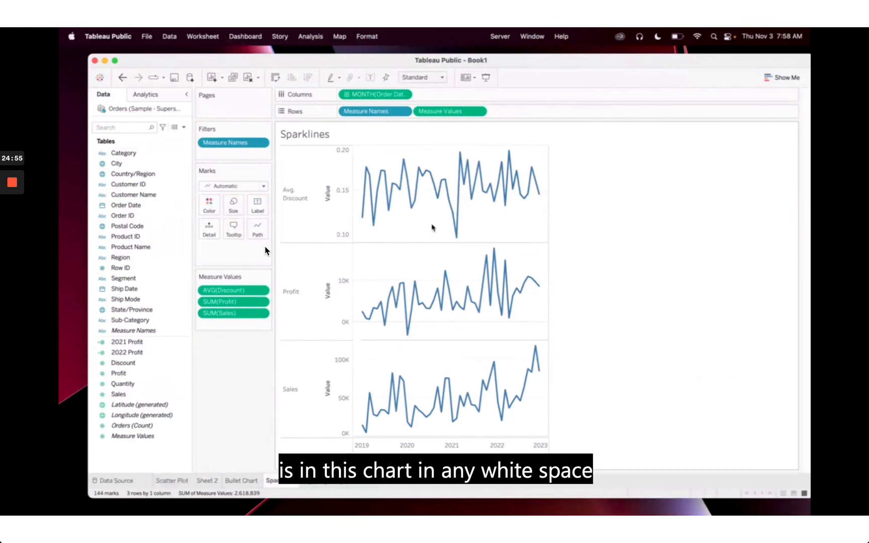
In the sheet's Format Lines pane, set the Columns zero lines to None
right_click(501, 221)
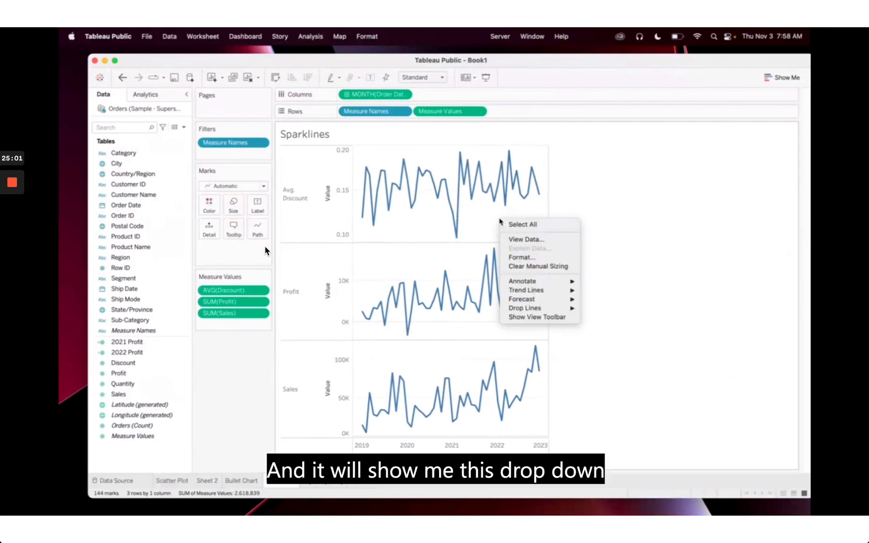
click(520, 258)
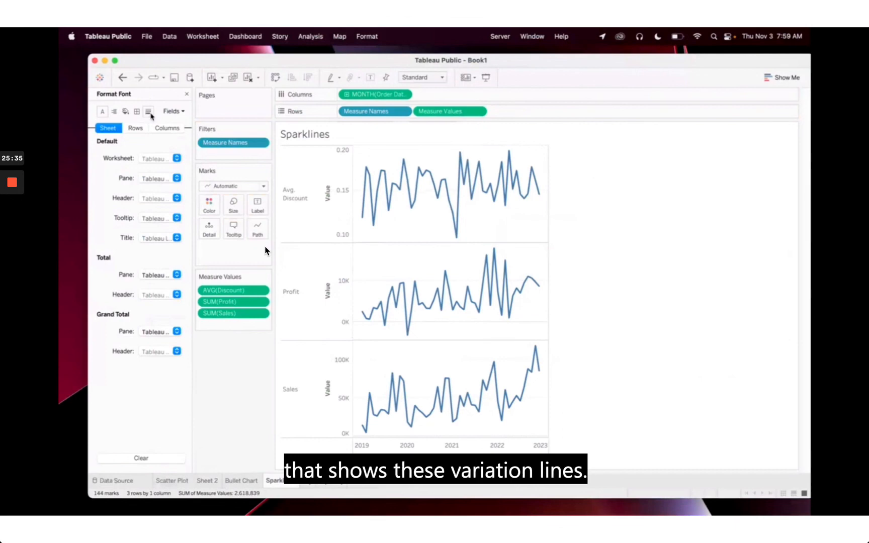
click(148, 115)
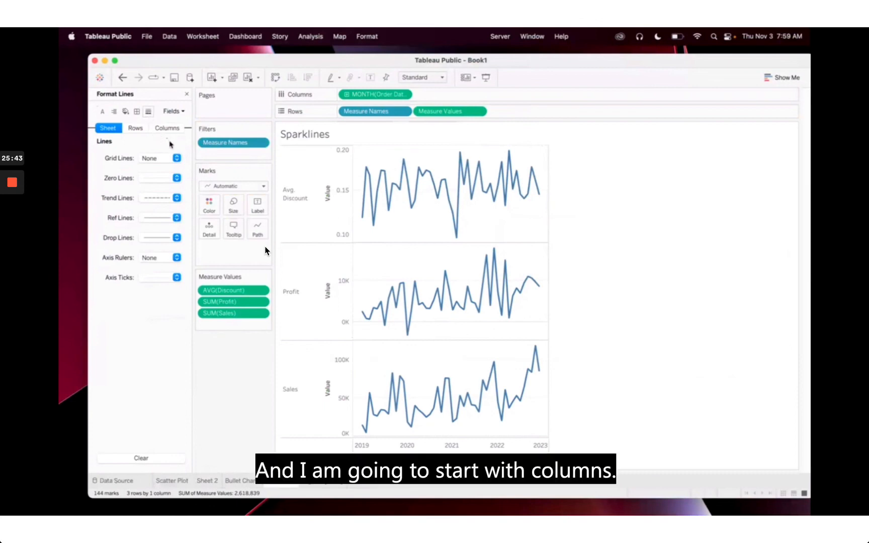
click(167, 128)
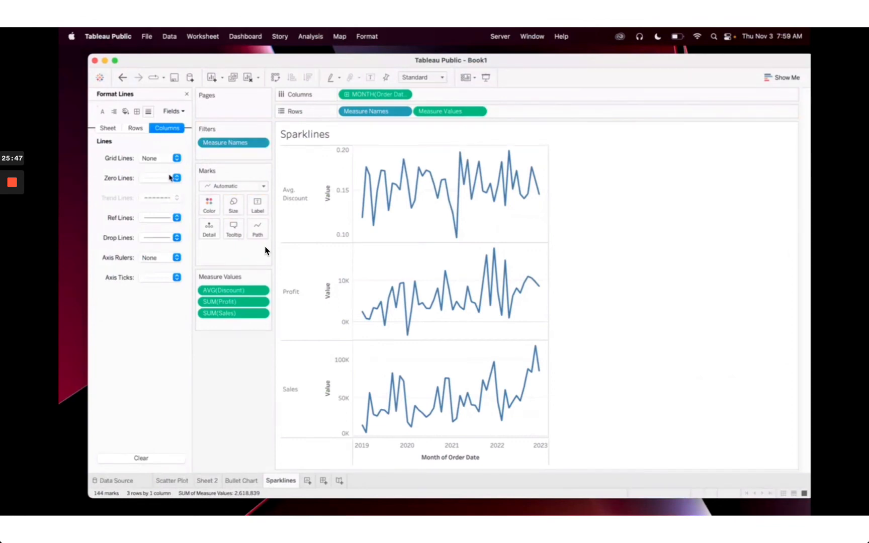
click(166, 180)
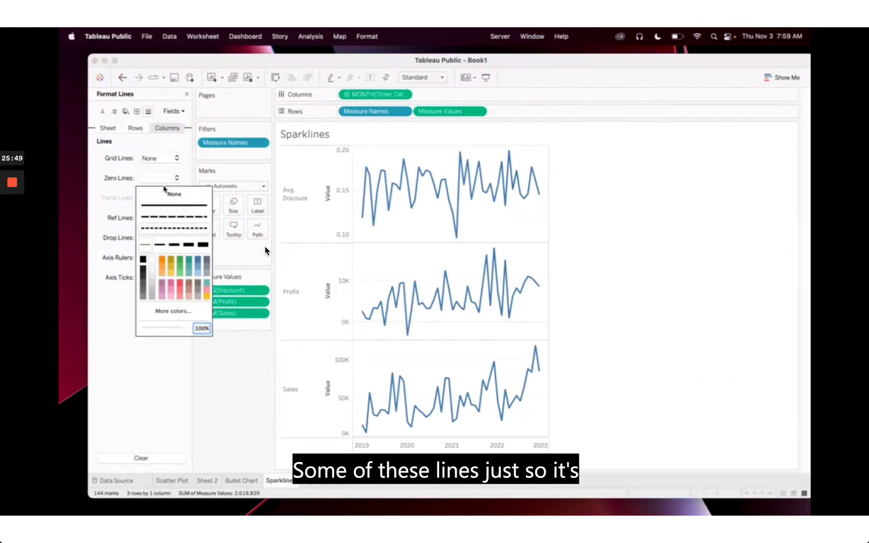
click(168, 200)
click(148, 150)
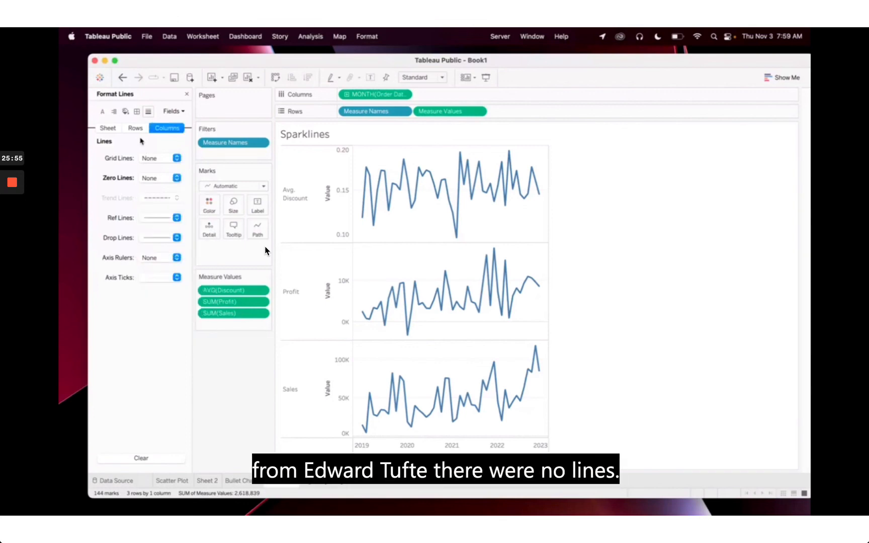
Set the Rows grid lines and zero lines to None
click(136, 129)
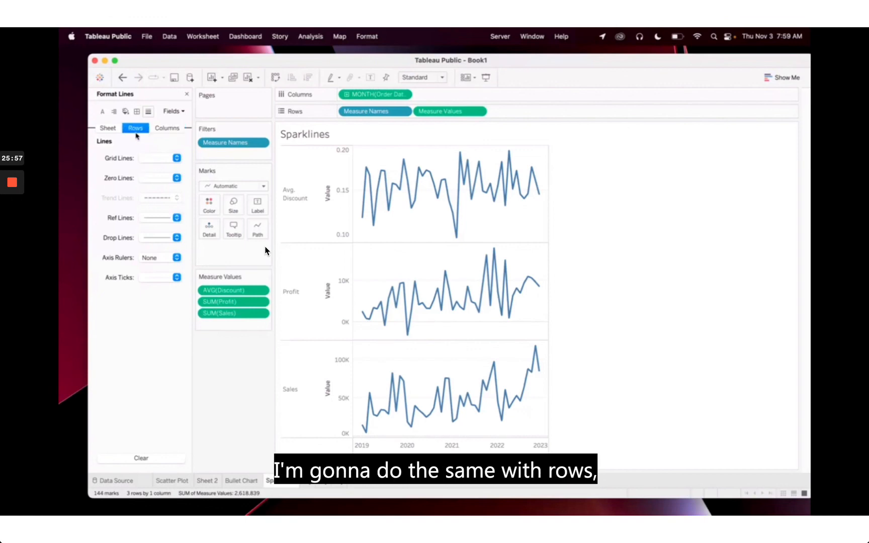
click(150, 161)
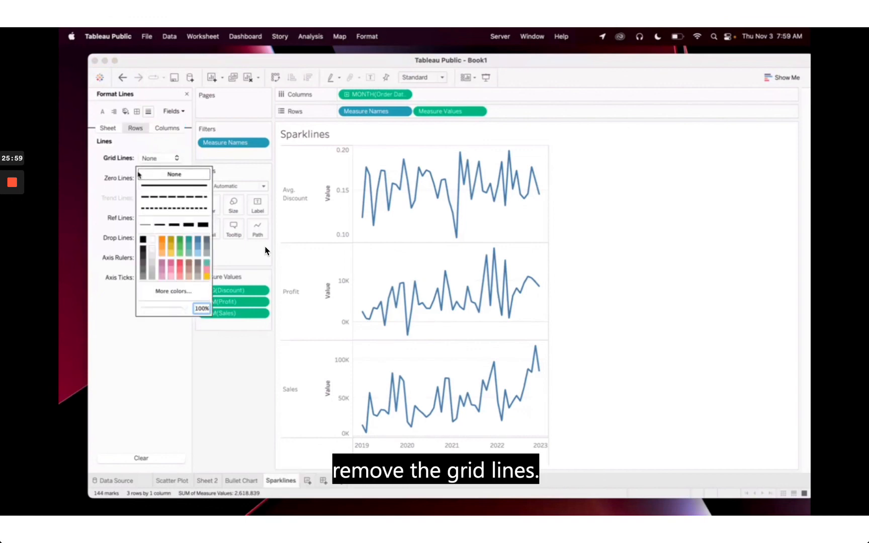
click(146, 175)
click(149, 179)
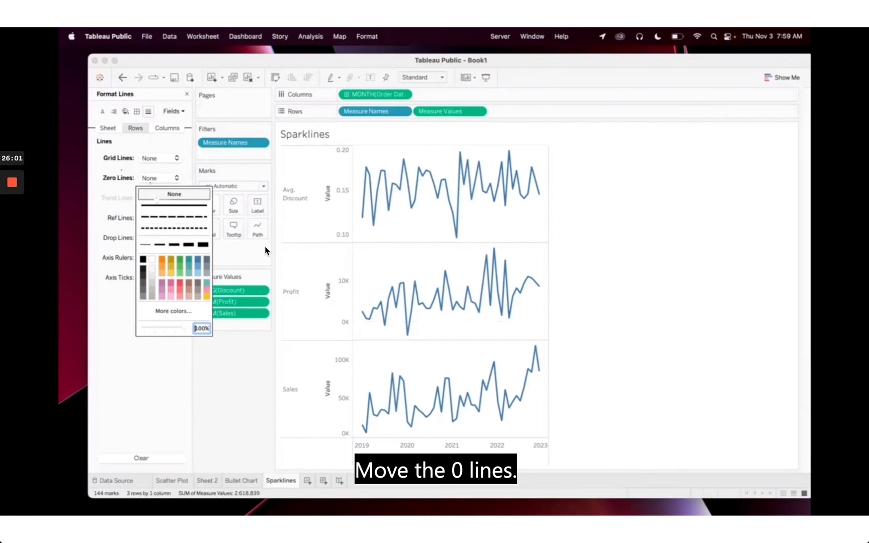
click(169, 194)
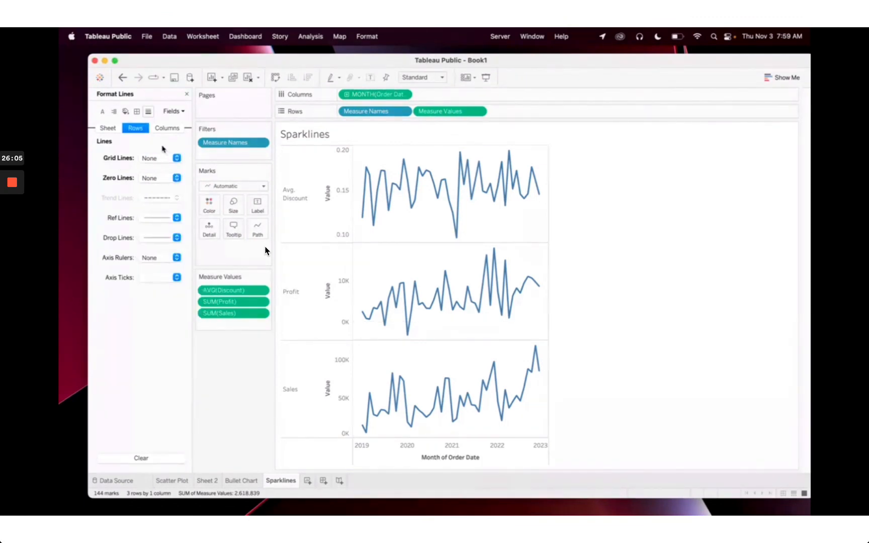
In Format Borders, set Row Divider Pane and Column Divider Pane to None
click(135, 116)
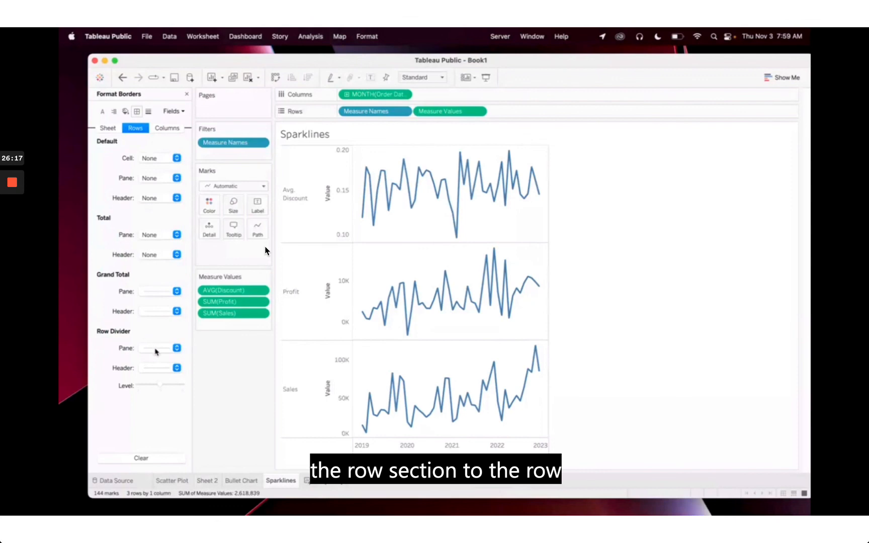
click(156, 351)
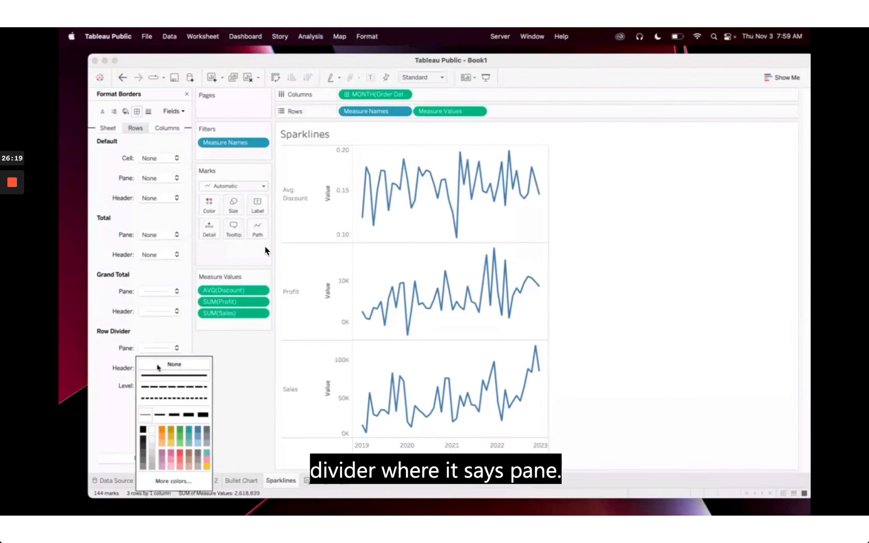
click(159, 368)
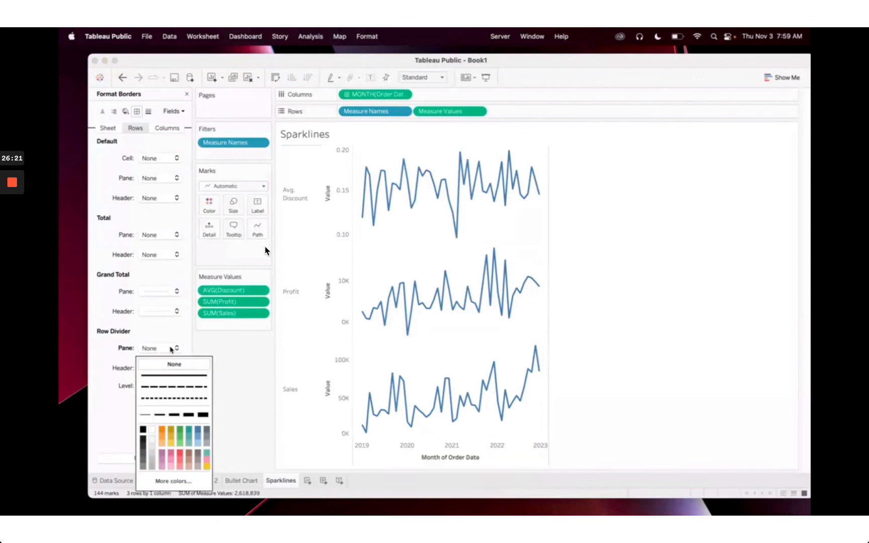
click(174, 129)
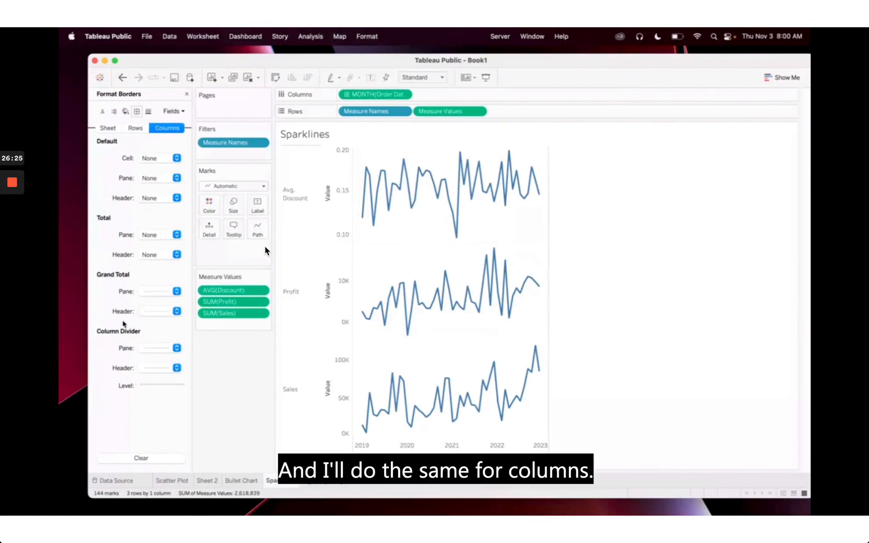
click(155, 351)
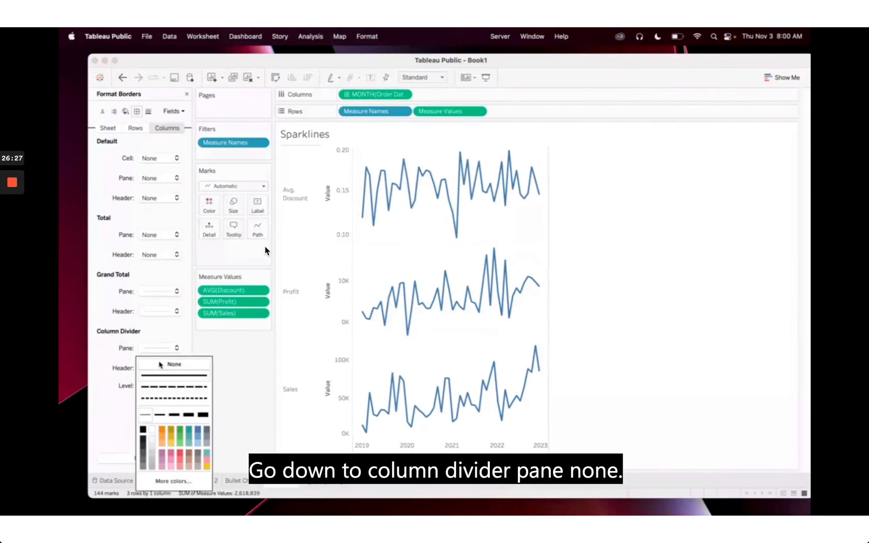
click(160, 364)
click(166, 346)
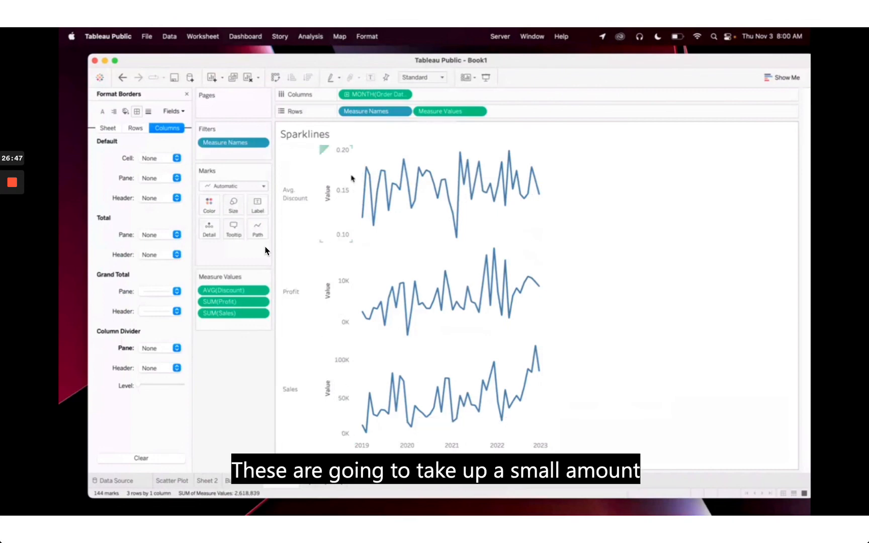
Uncheck Show Header on the date axis and on the Value axes
right_click(471, 452)
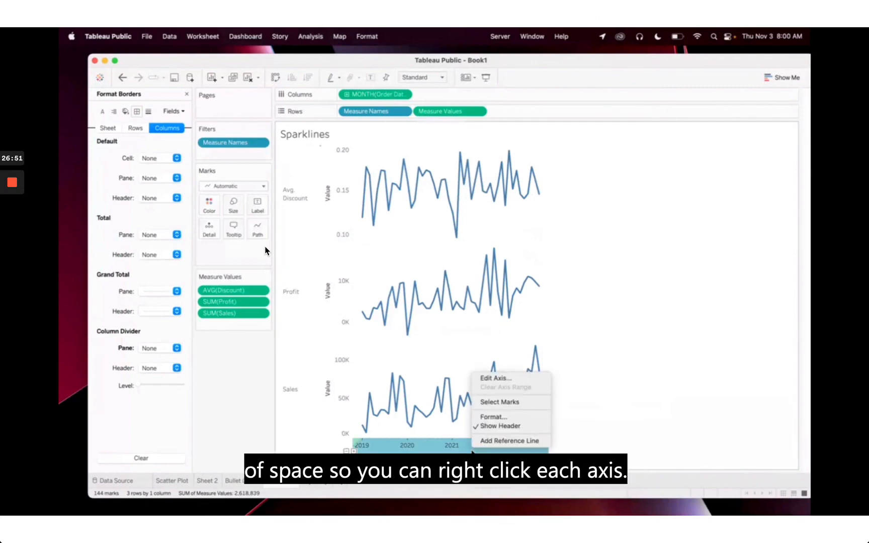
click(480, 426)
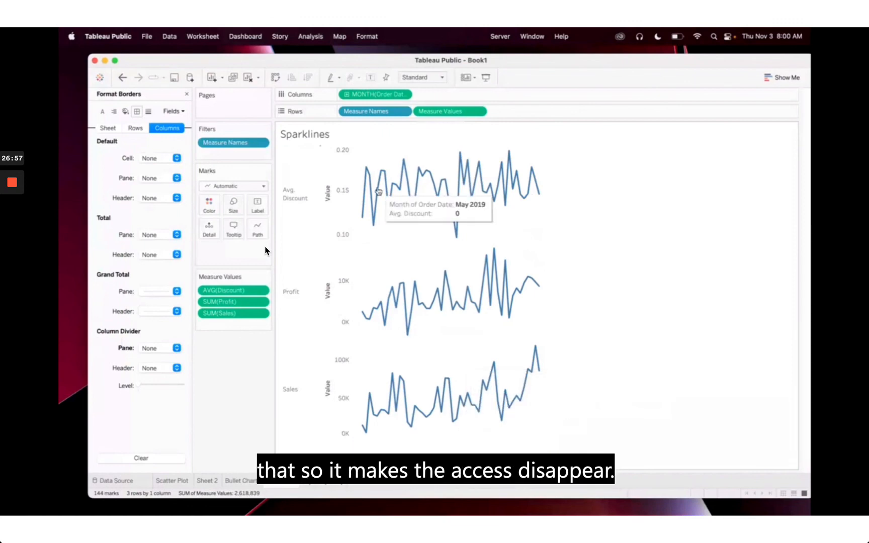
right_click(334, 211)
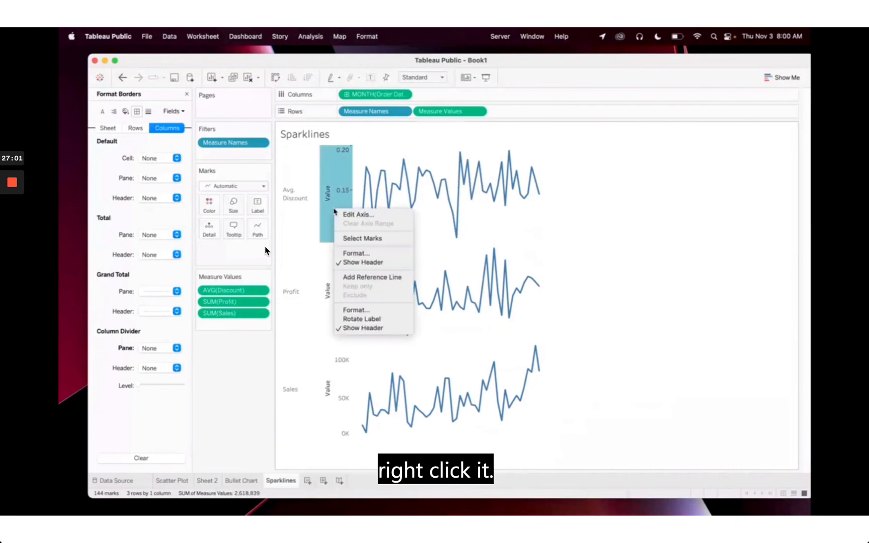
click(360, 328)
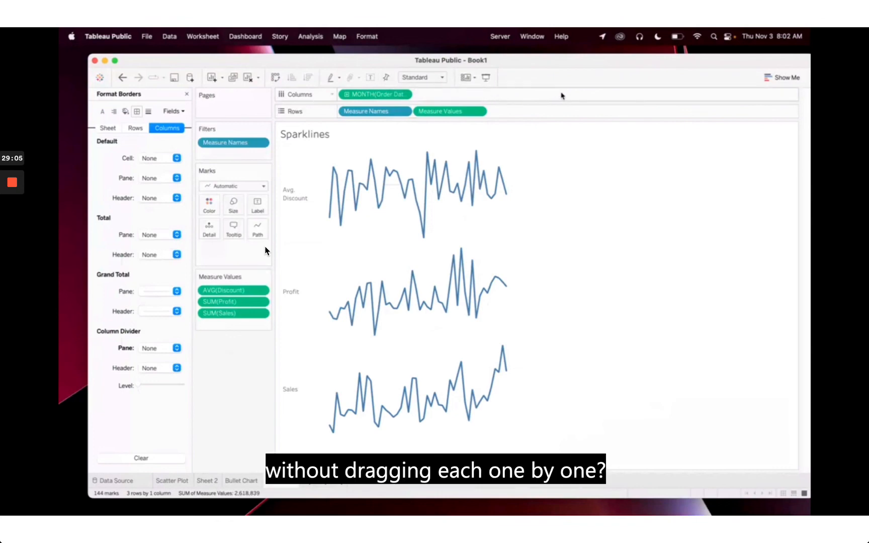
click(332, 95)
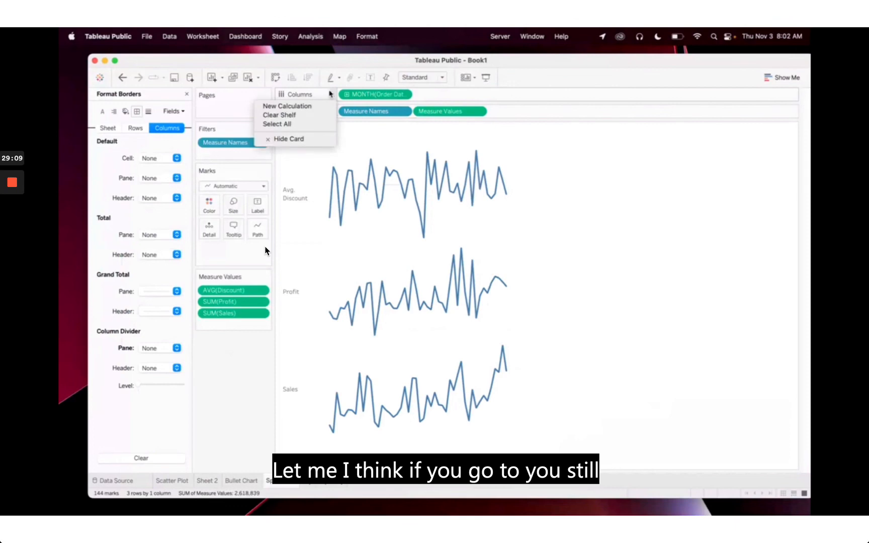
click(332, 95)
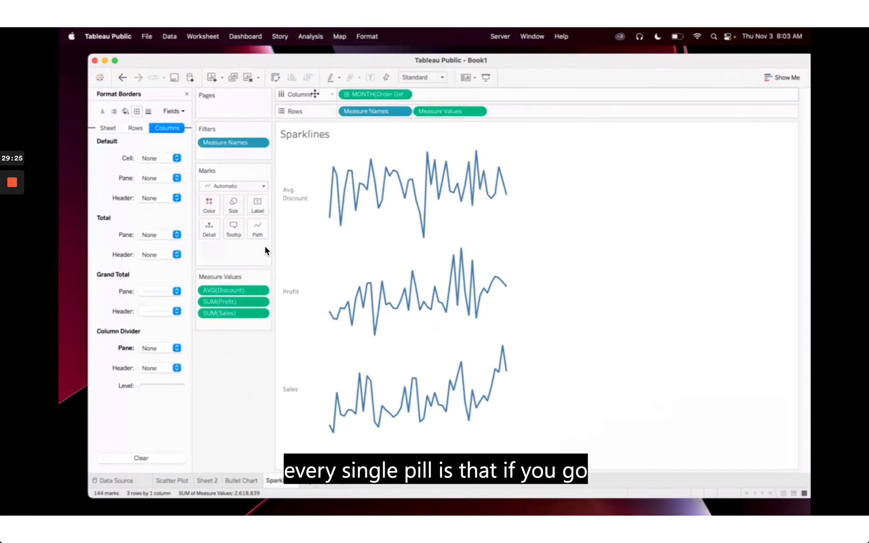
click(332, 95)
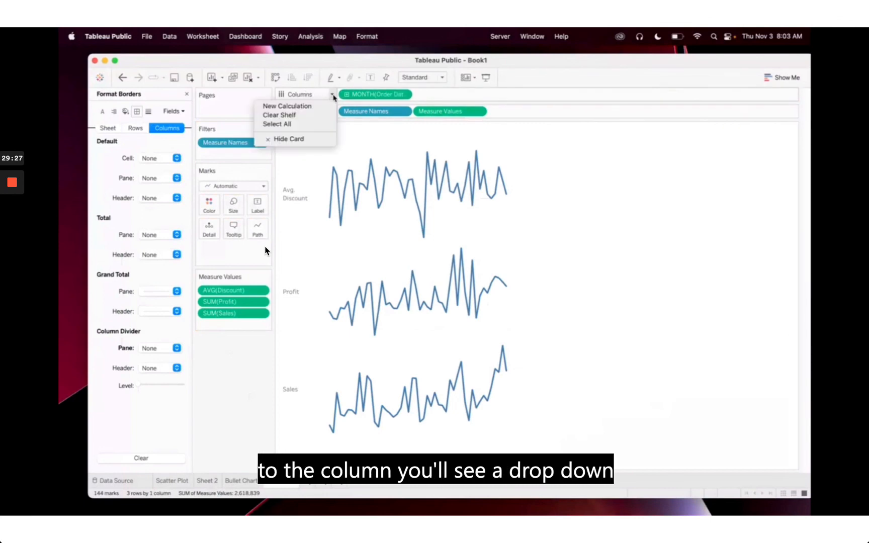
click(317, 113)
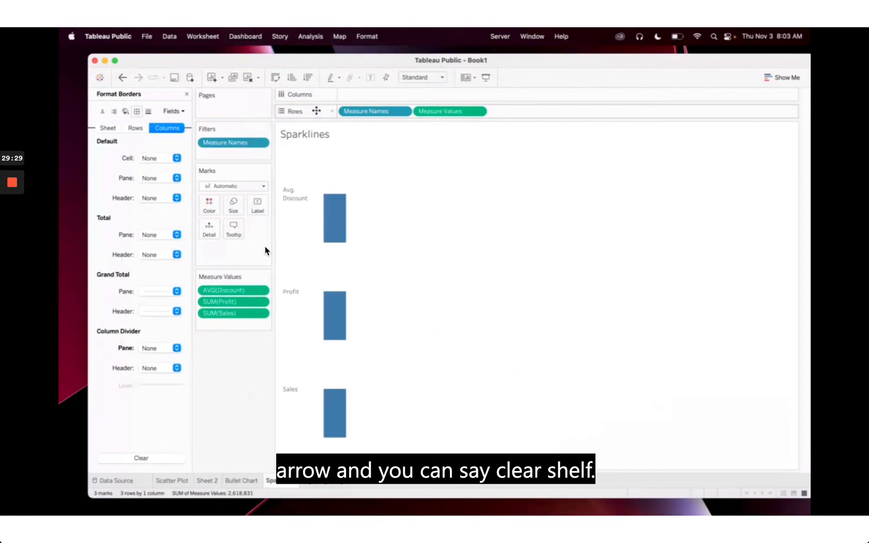
click(332, 111)
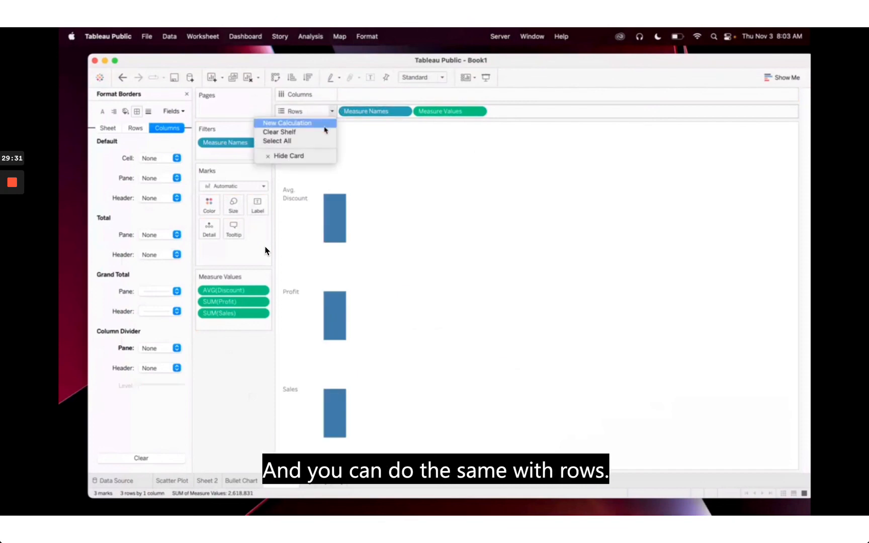
click(324, 133)
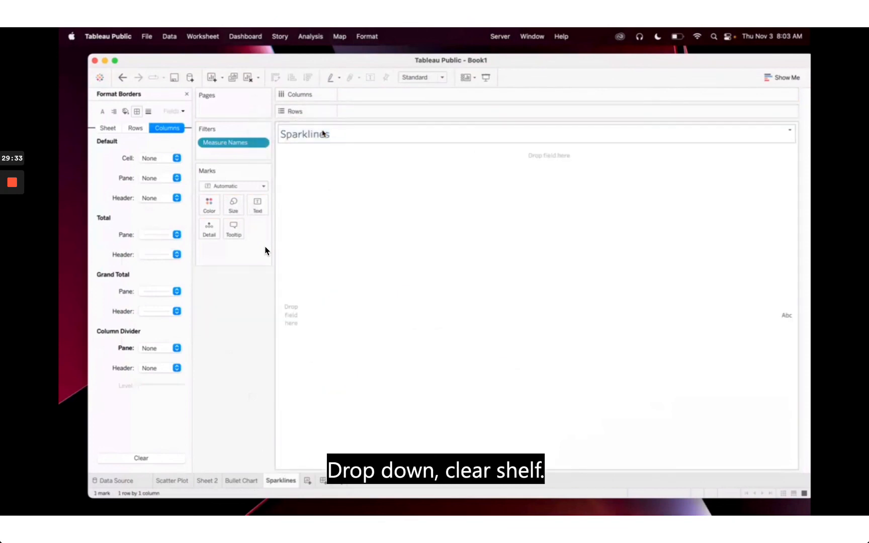
key(super+z)
key(super+z)
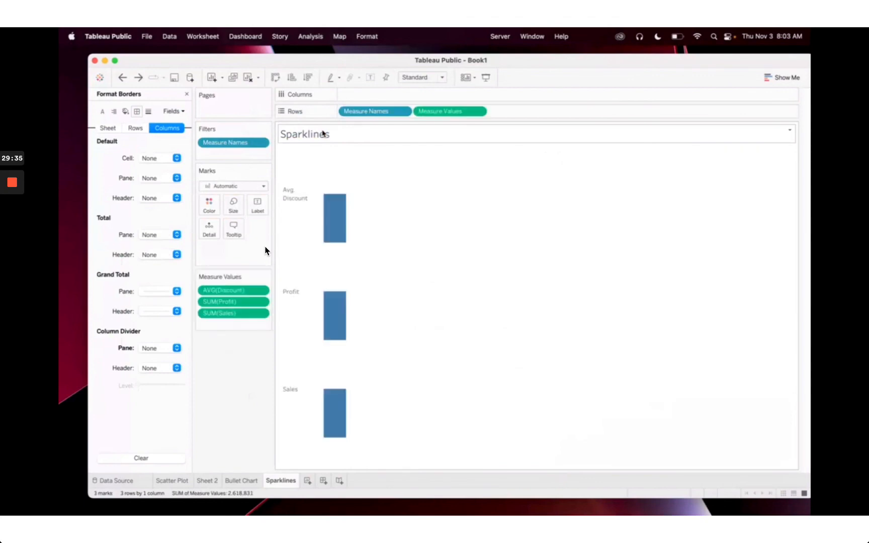